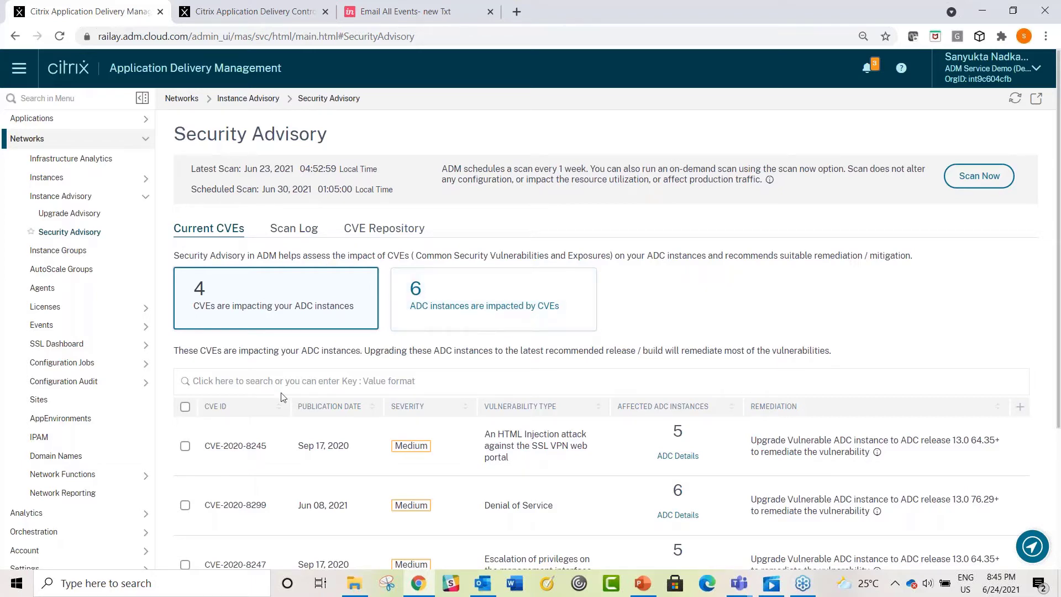
Step: Open the CVE Repository and examine the publication dates of CVE-2020-8299 and CVE-2020-8300
scroll(282, 396, "down", 3)
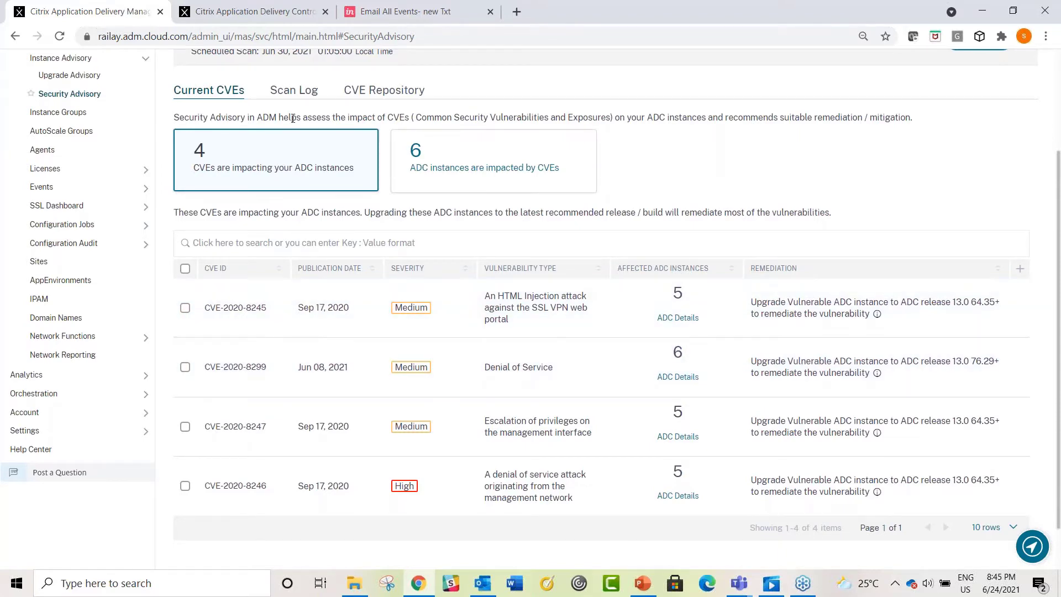
scroll(343, 153, "up", 2)
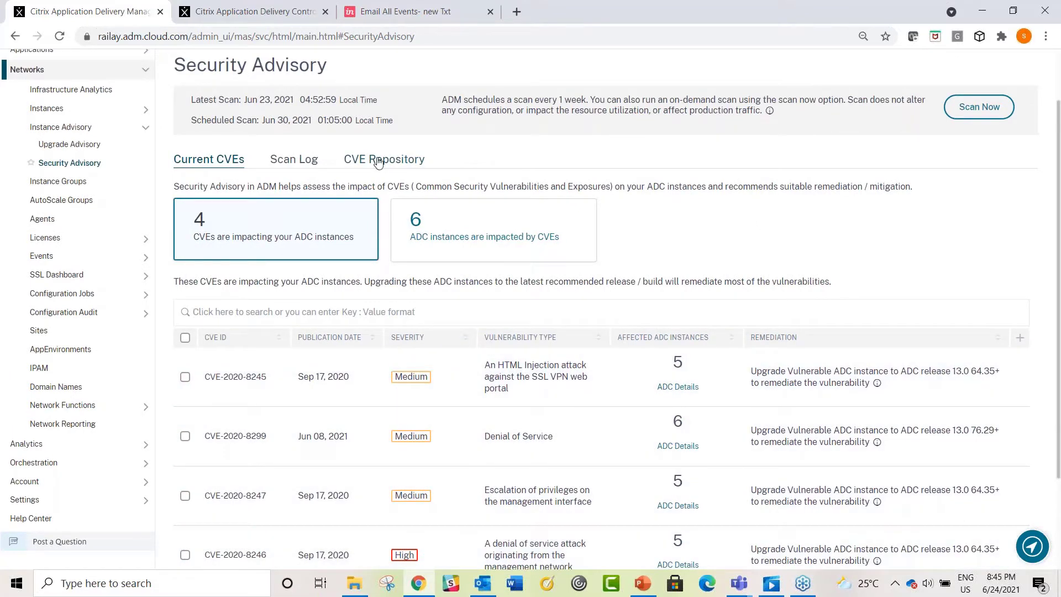
left_click(403, 161)
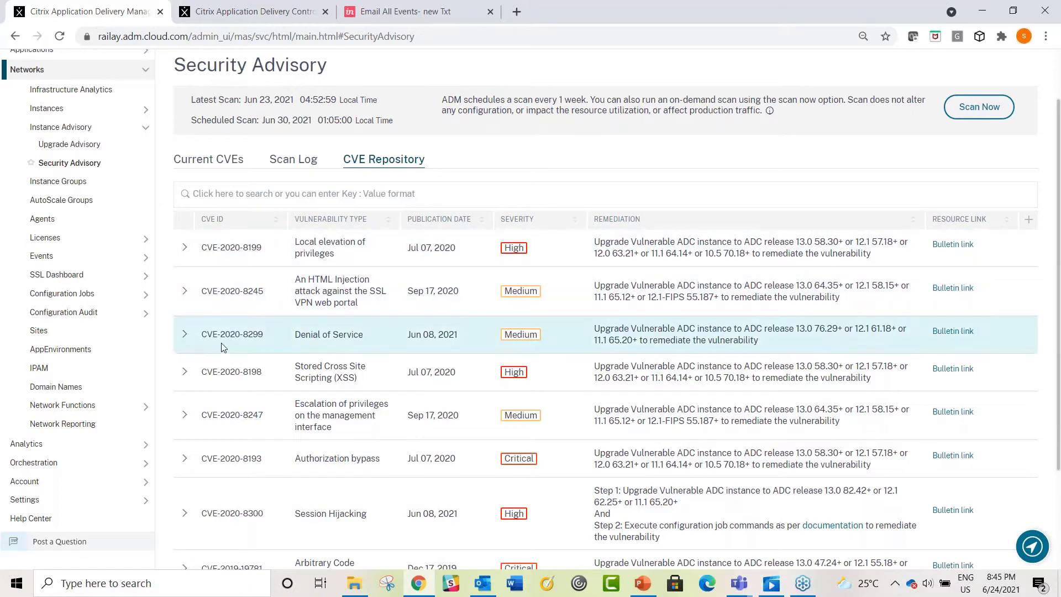
left_click_drag(408, 337, 457, 335)
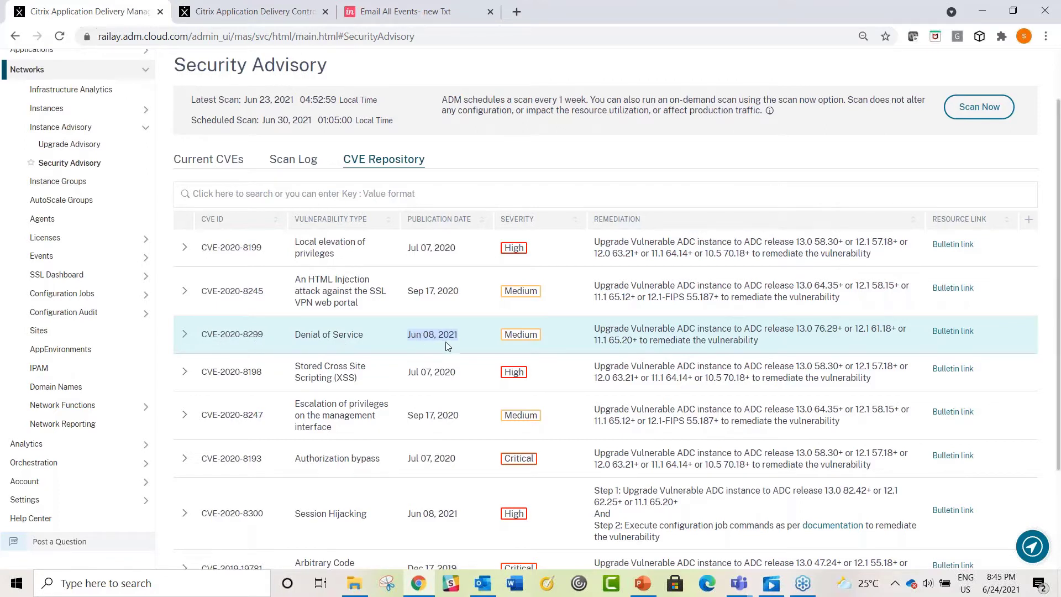
left_click_drag(202, 513, 268, 519)
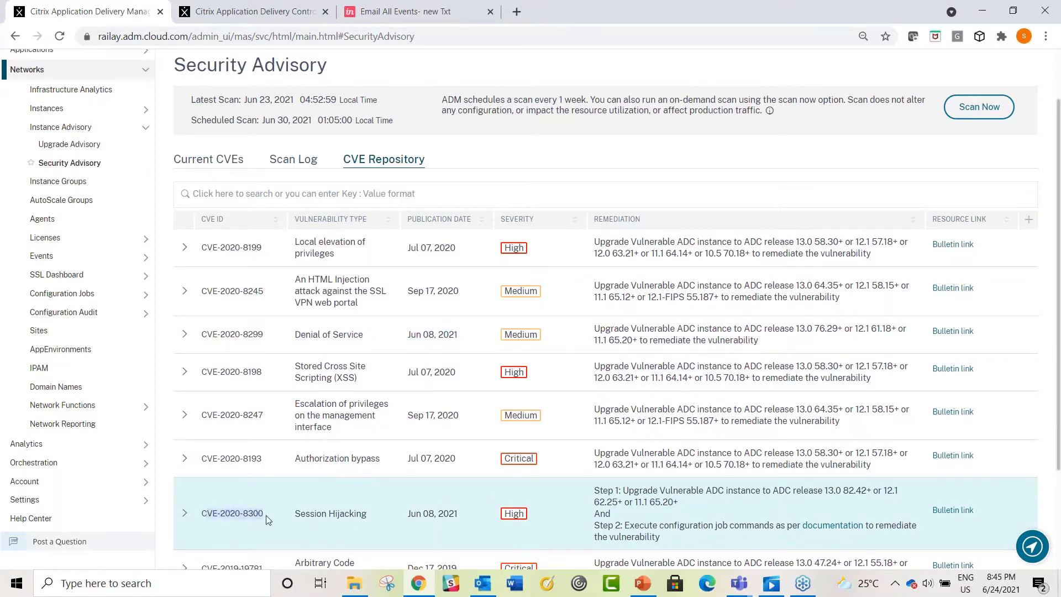
left_click_drag(407, 513, 460, 514)
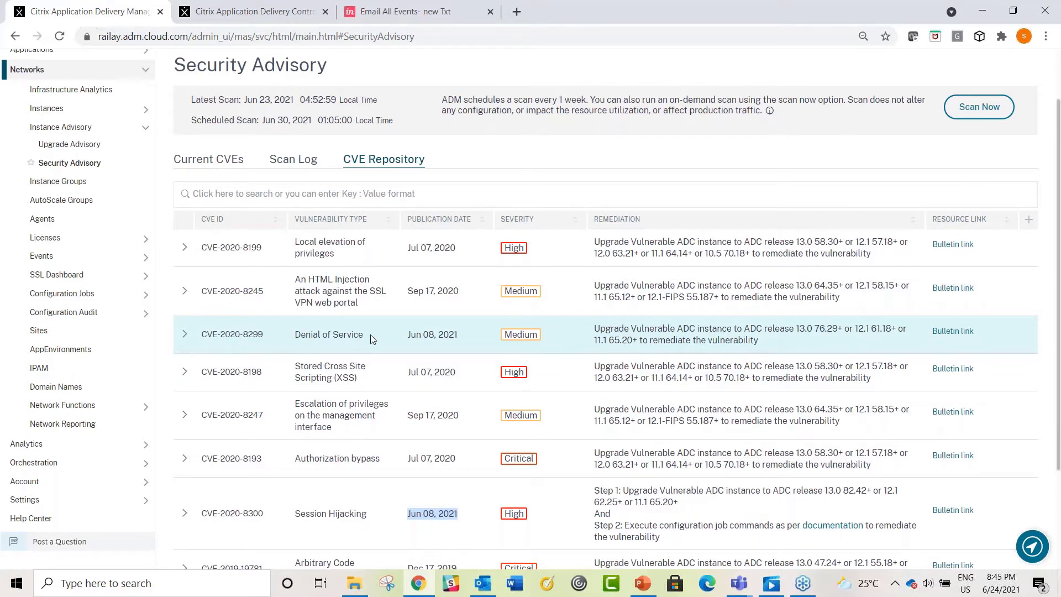
Step: Examine the remediation instructions listed for CVE-2020-8299 and CVE-2020-8300 in the repository
mouse_move(518, 338)
left_click_drag(607, 327, 761, 345)
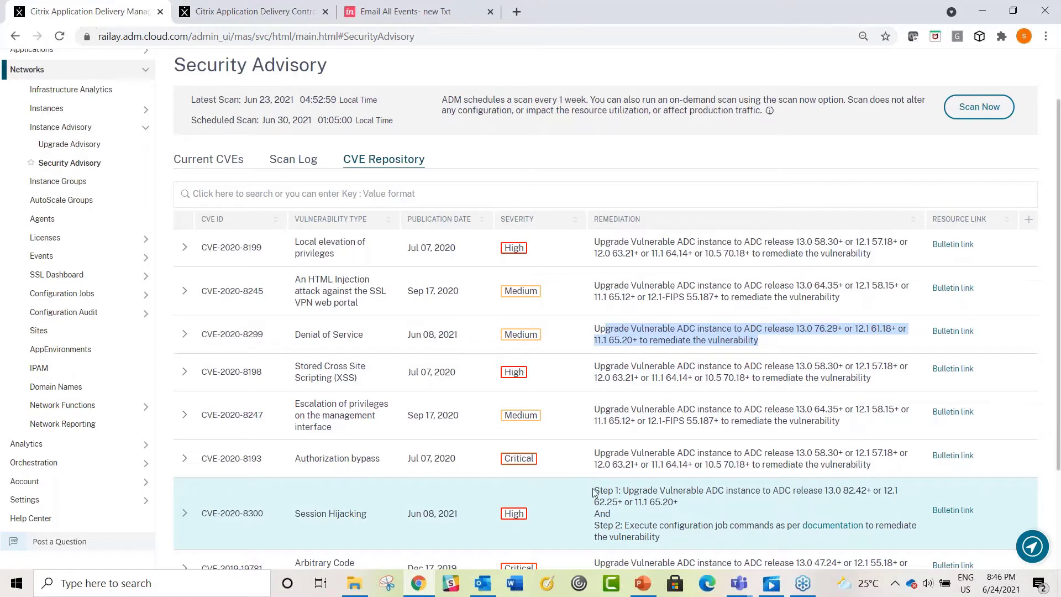
left_click_drag(594, 490, 679, 539)
left_click(669, 512)
triple_click(664, 493)
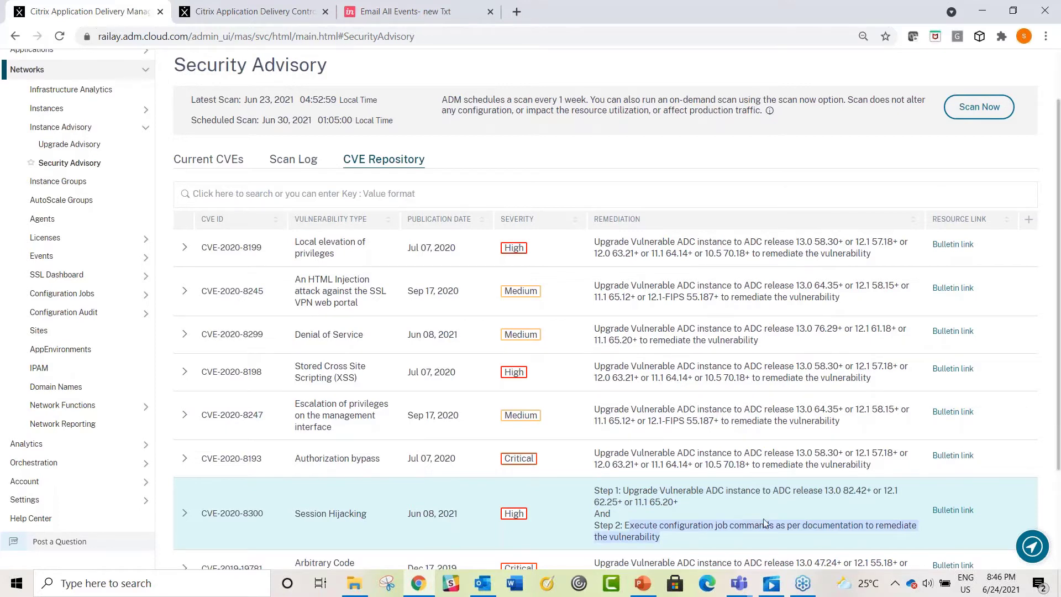
Step: Open the security bulletin for CVE-2020-8300 in a new browser tab and review its affected products and versions
right_click(959, 516)
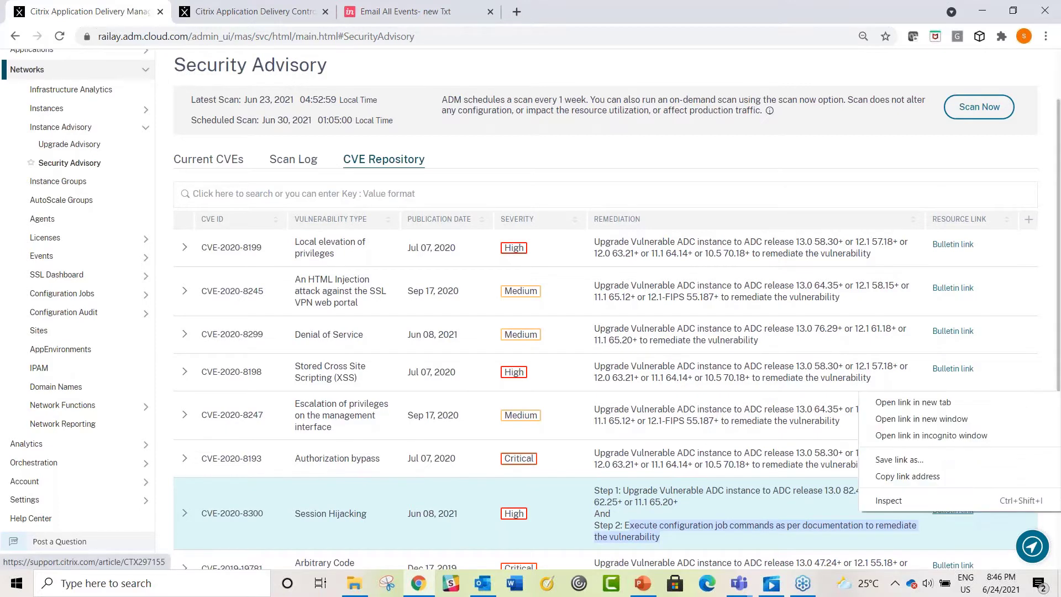
key("Escape")
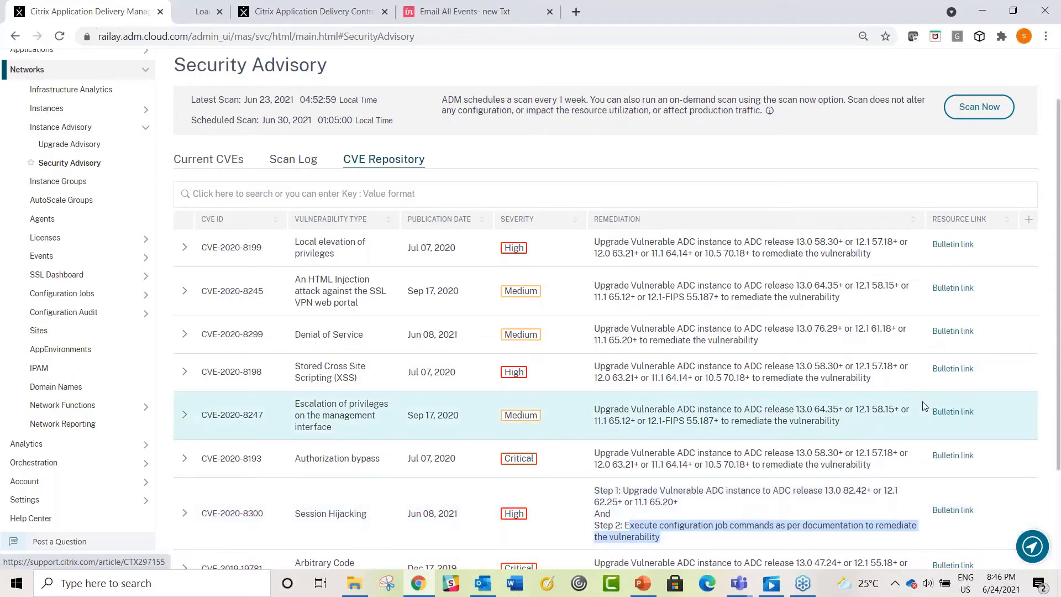
left_click(251, 12)
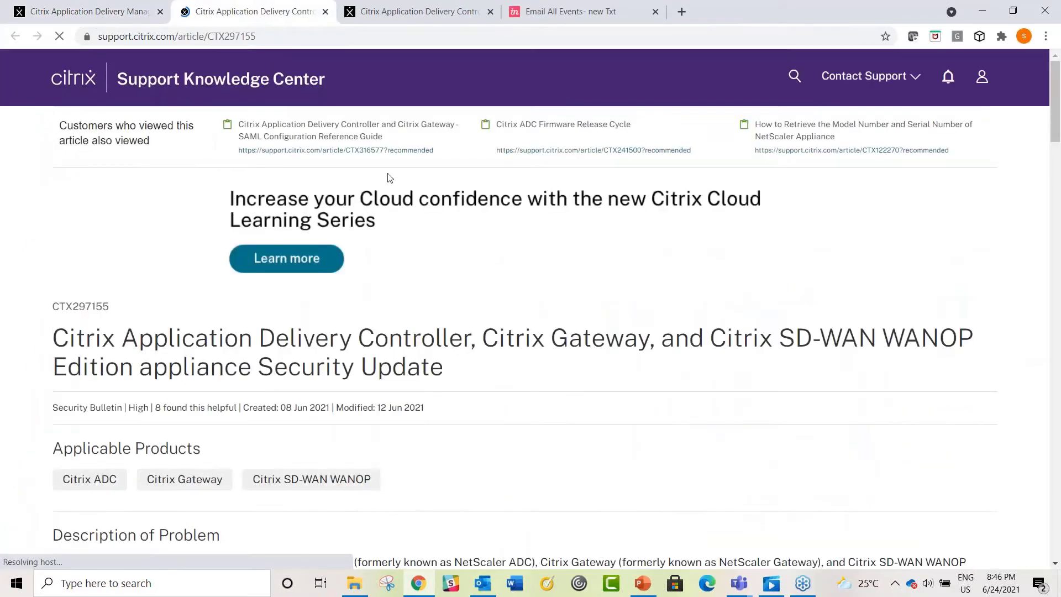
scroll(335, 319, "down", 1)
scroll(336, 319, "down", 6)
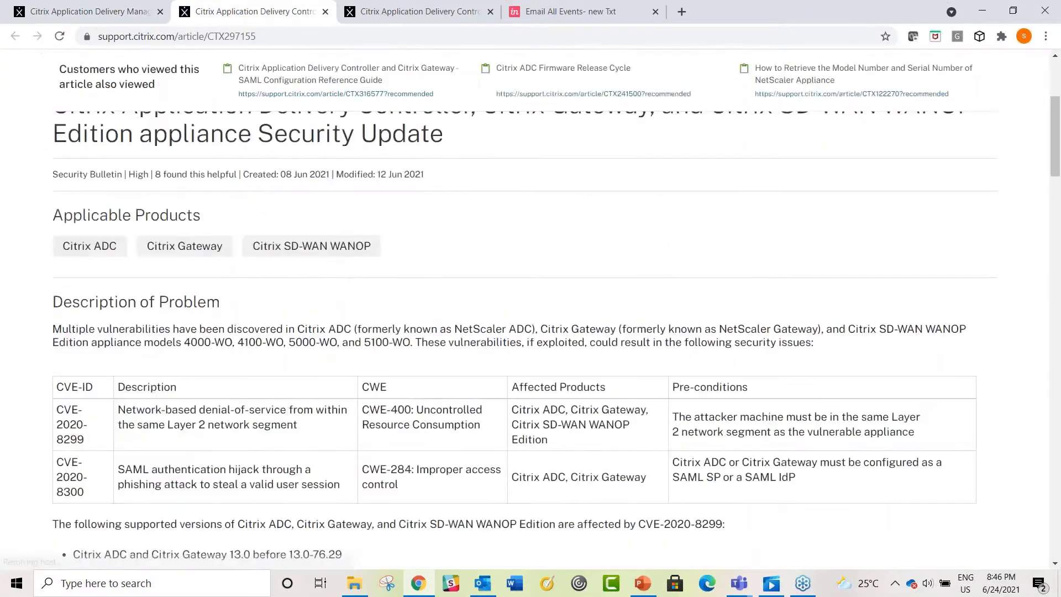
scroll(335, 319, "down", 4)
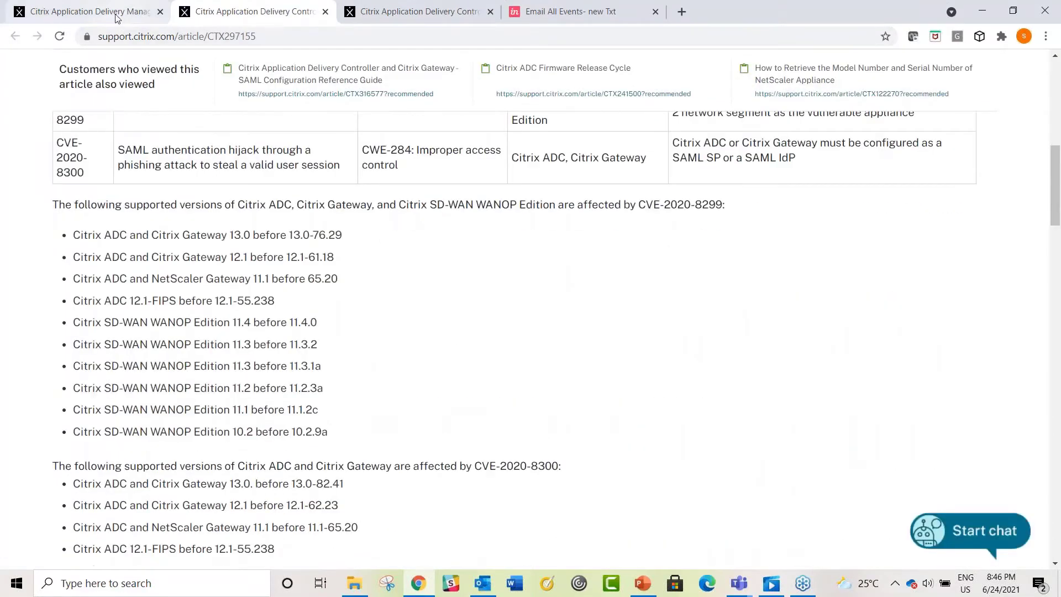
Step: Return to the Current CVEs in Security Advisory and examine the affected instances and remediation for CVE-2020-8299
left_click(117, 13)
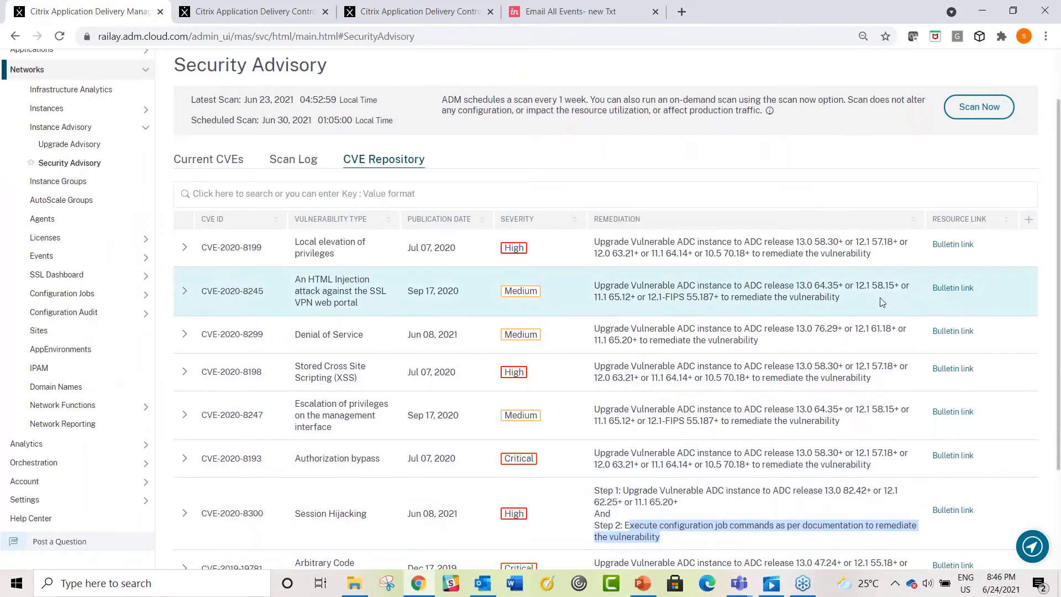
left_click(216, 161)
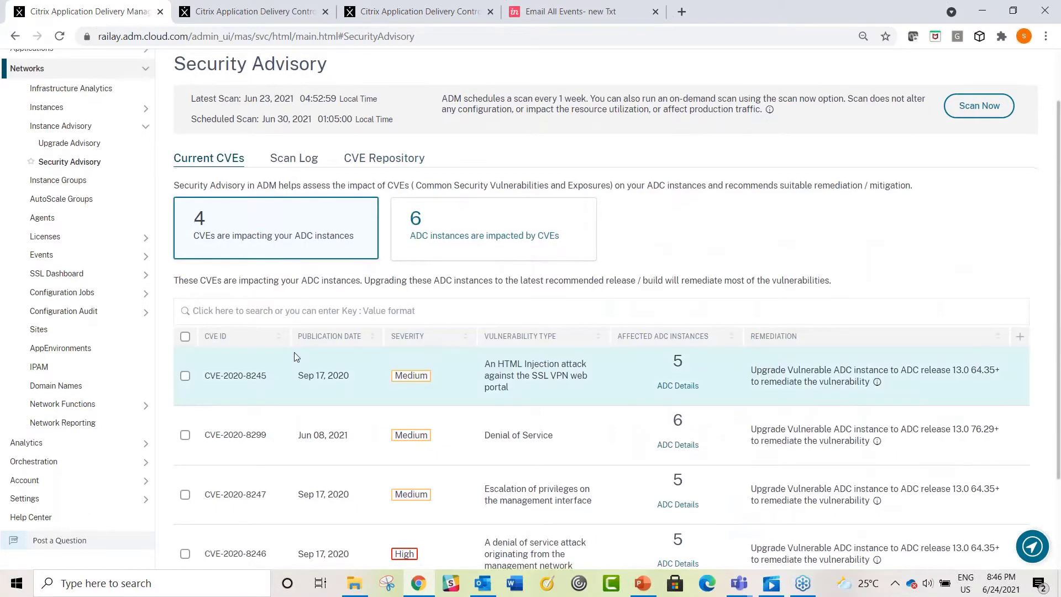
scroll(294, 356, "down", 2)
scroll(254, 351, "up", 1)
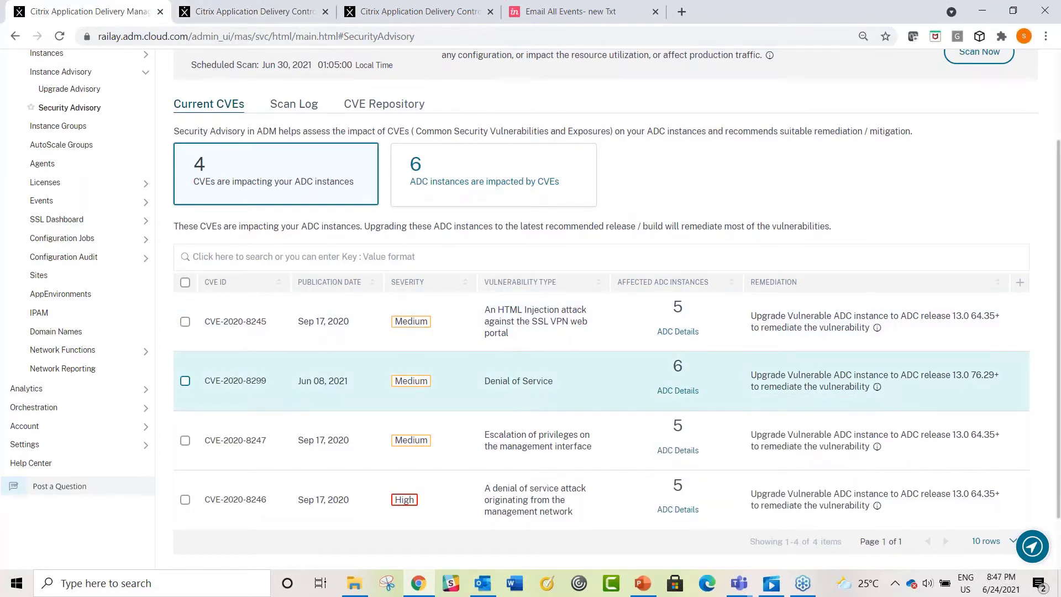
left_click_drag(245, 380, 262, 382)
left_click(681, 392)
left_click_drag(767, 375, 974, 374)
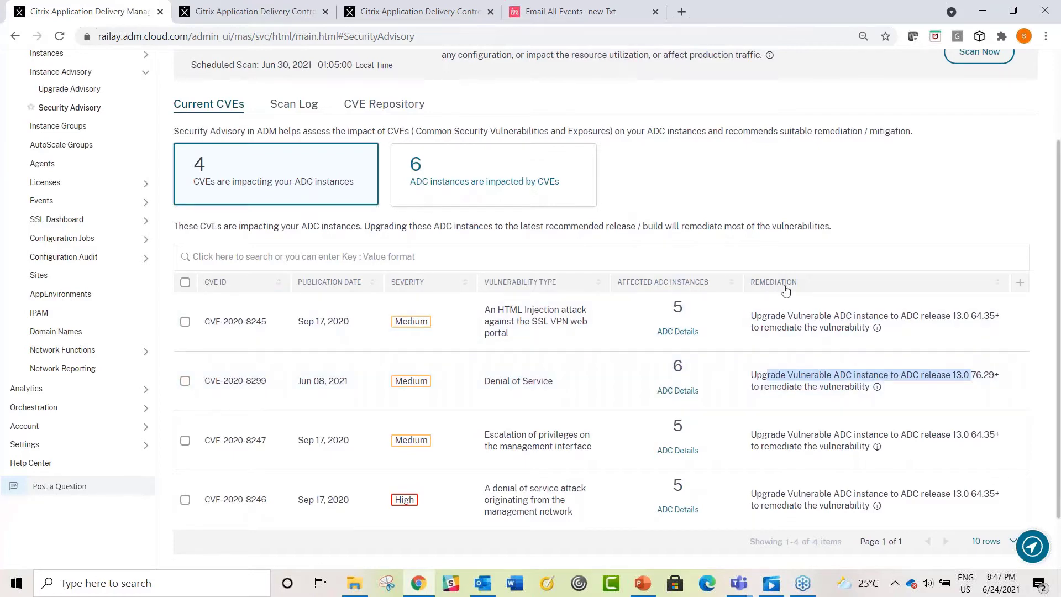
Step: Select only CVE-2020-8299 and view the ADC instances affected by it
left_click(185, 380)
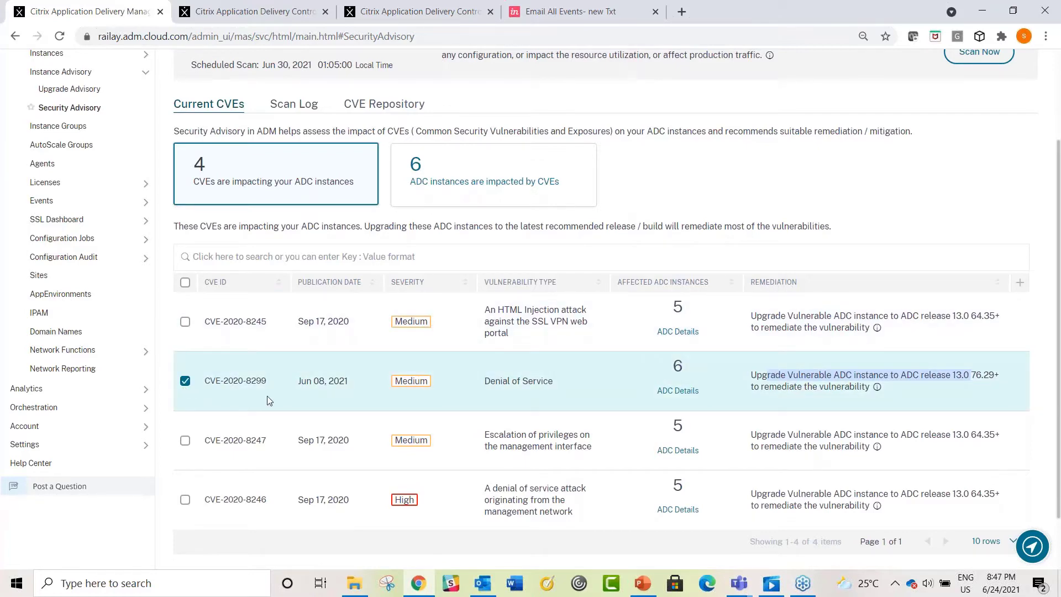
scroll(266, 395, "down", 1)
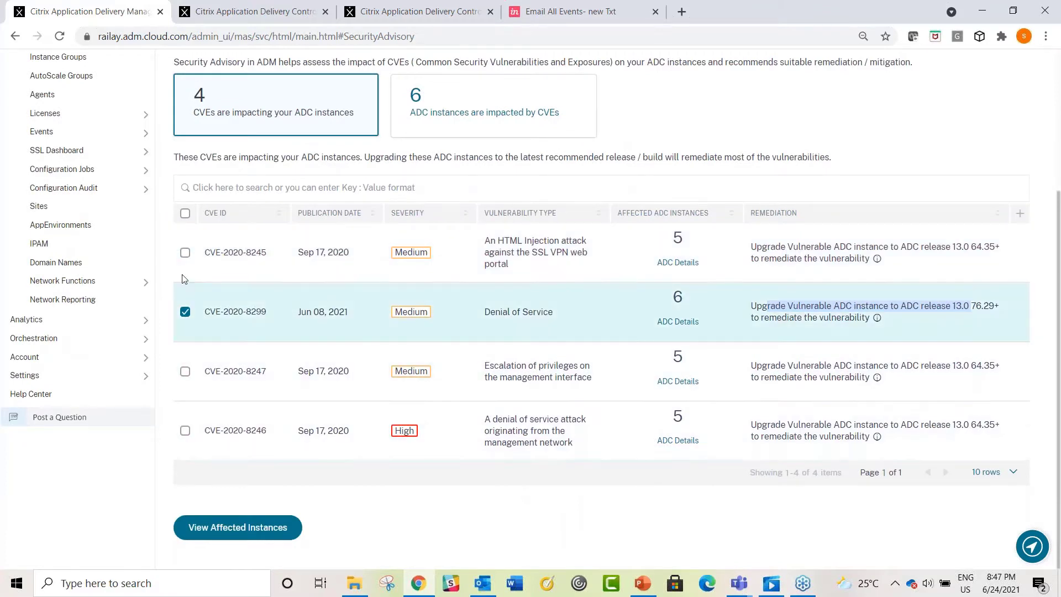
left_click(185, 214)
left_click(185, 216)
left_click(185, 311)
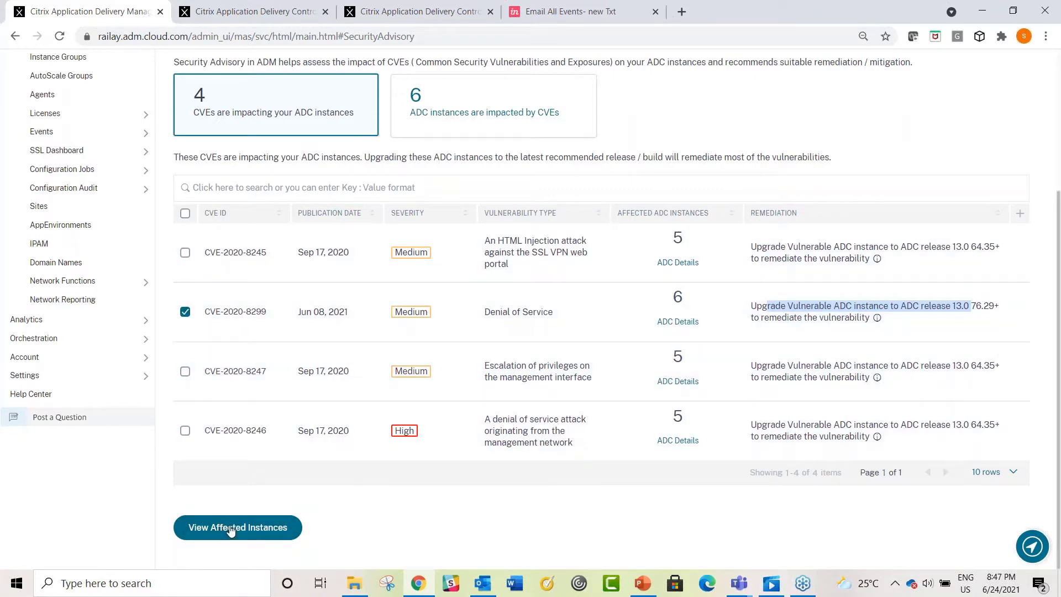
left_click(231, 528)
scroll(335, 369, "down", 1)
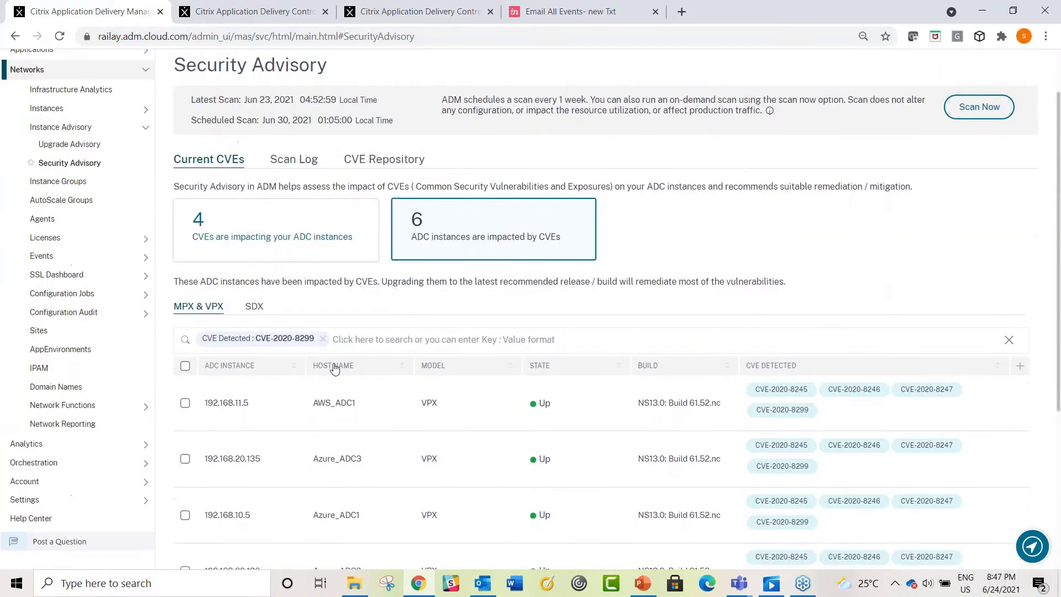
Step: Select all MPX and VPX instances affected by CVE-2020-8299 and proceed to the upgrade workflow
scroll(334, 369, "down", 2)
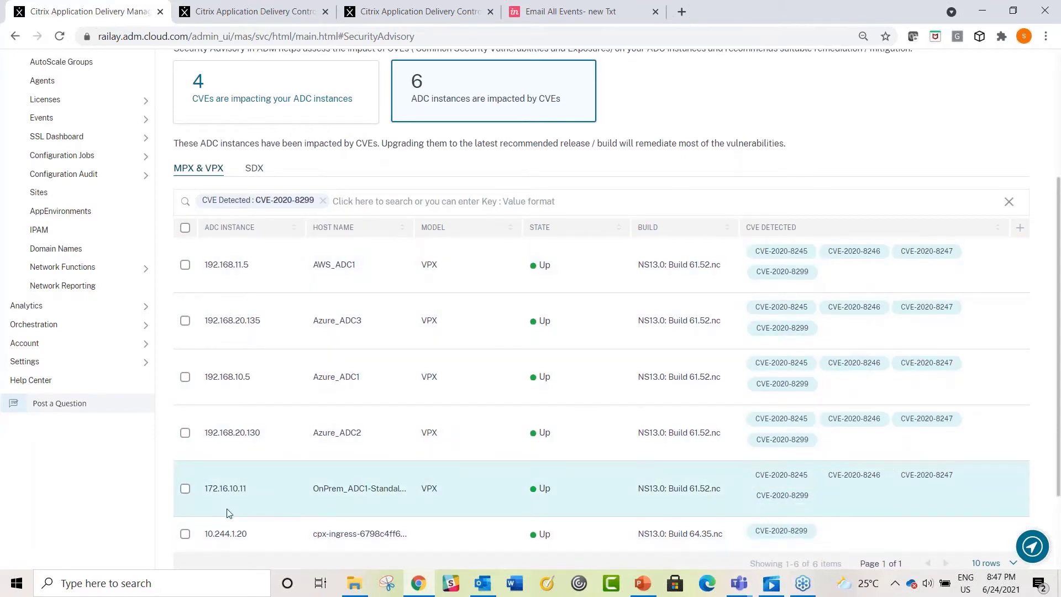
scroll(227, 509, "down", 1)
left_click(185, 158)
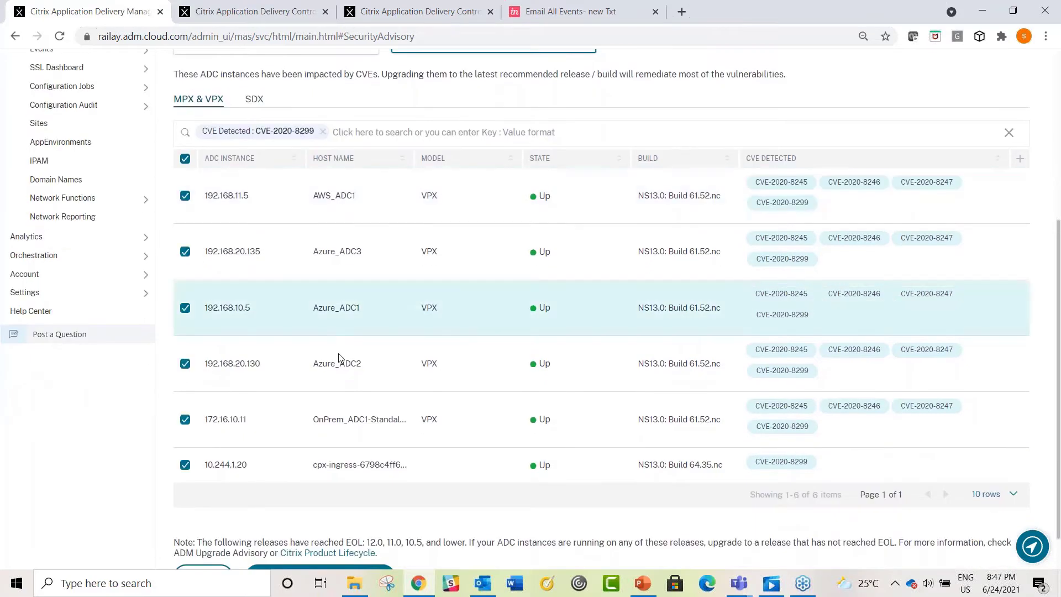
scroll(331, 525, "down", 1)
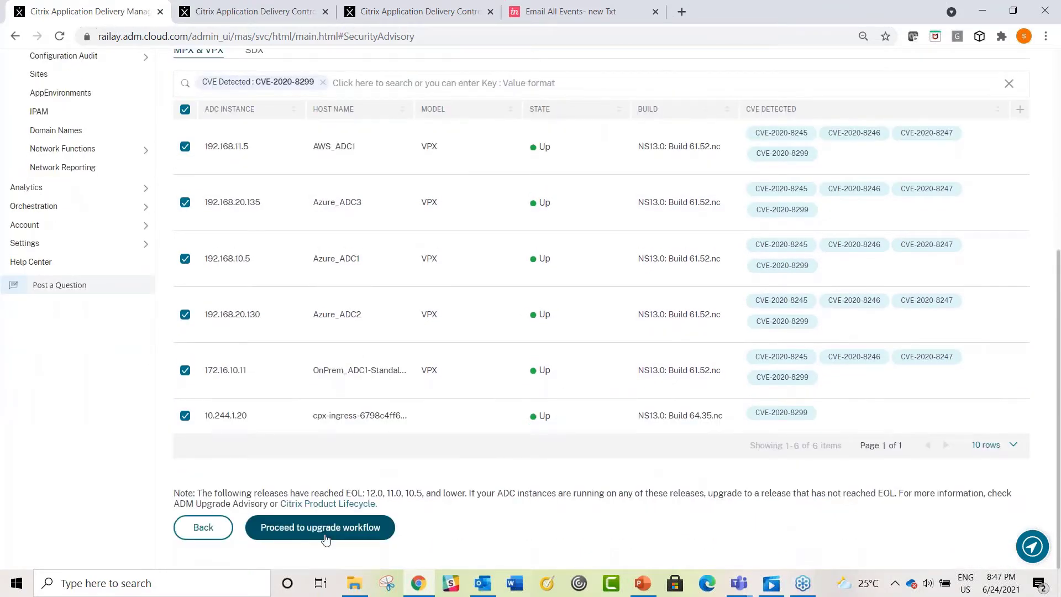
left_click(326, 528)
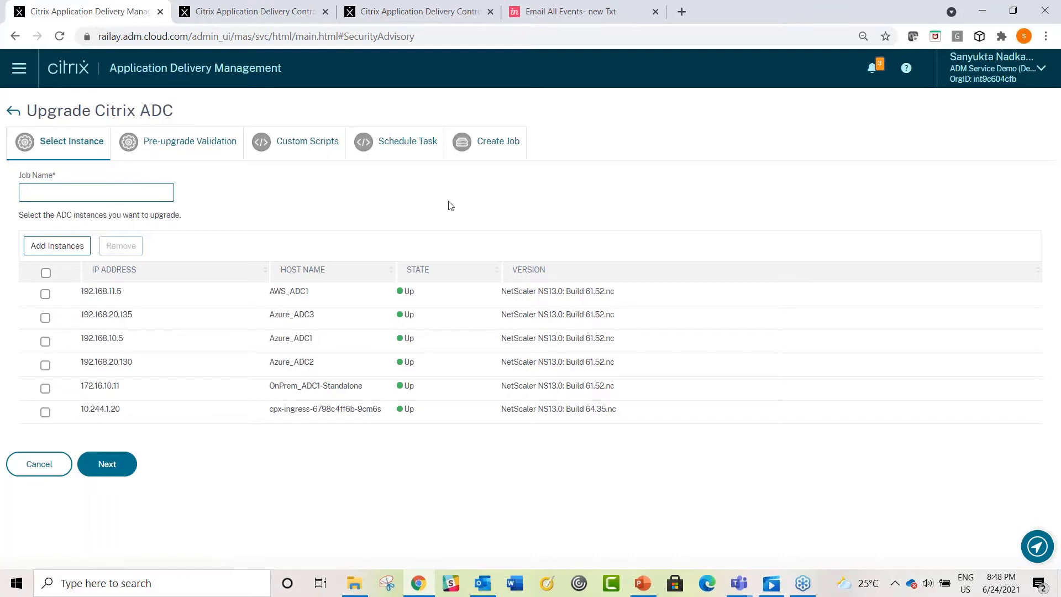
Step: Leave the Upgrade Citrix ADC workflow without creating a job and clear the selection of all affected instances
left_click(15, 115)
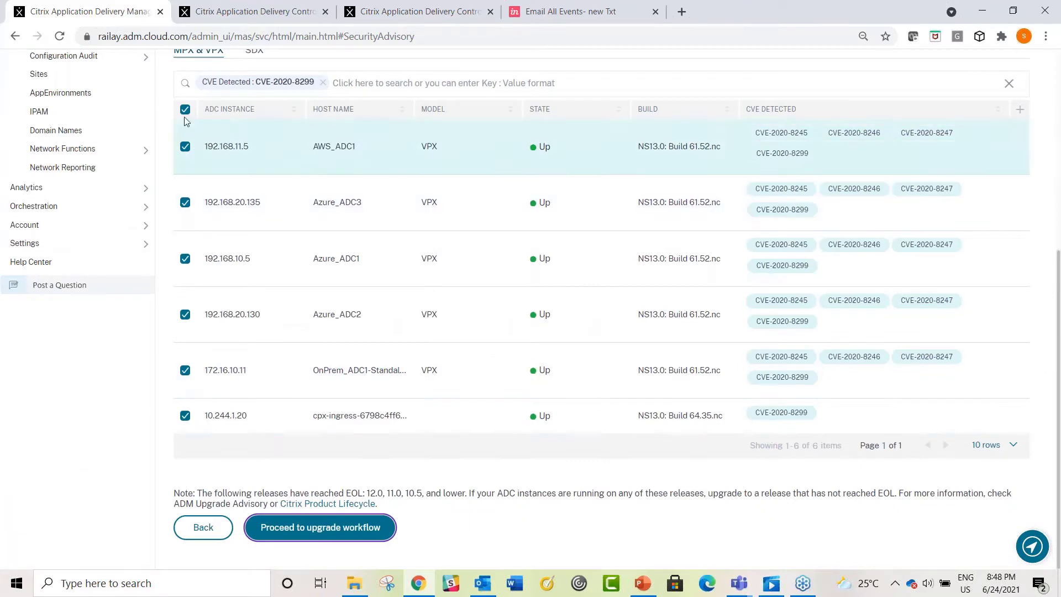
left_click(186, 112)
scroll(315, 258, "up", 1)
scroll(271, 207, "up", 3)
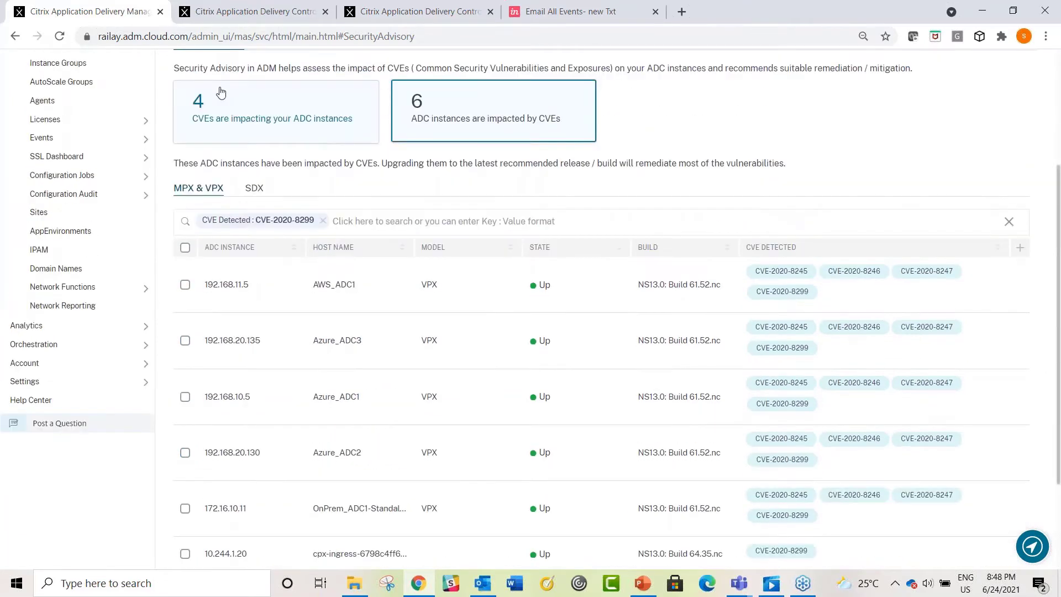
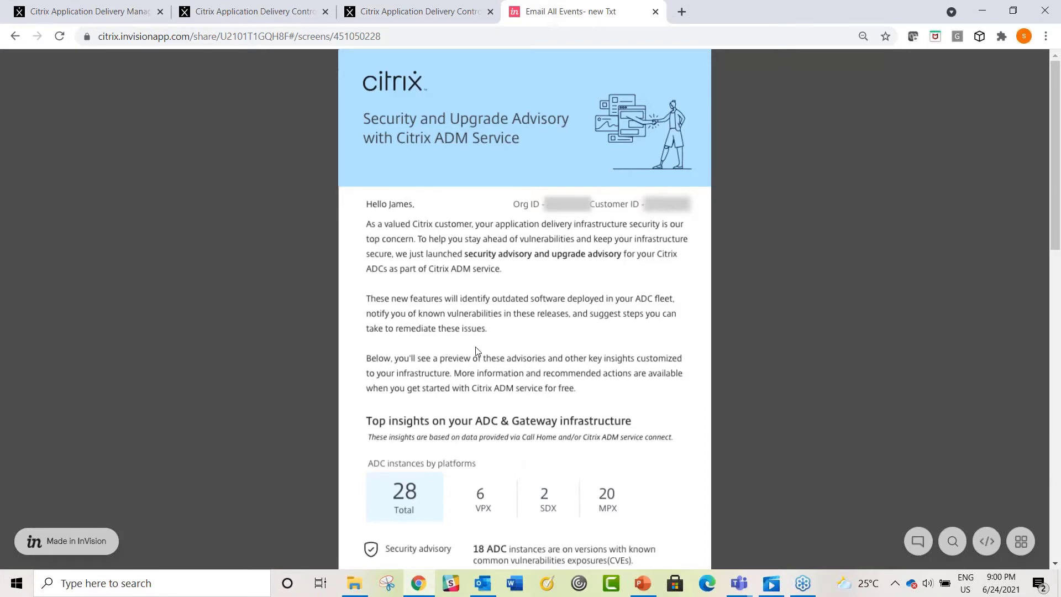
Step: Review the ADC and Gateway infrastructure insights in the Security and Upgrade Advisory email
scroll(489, 345, "down", 5)
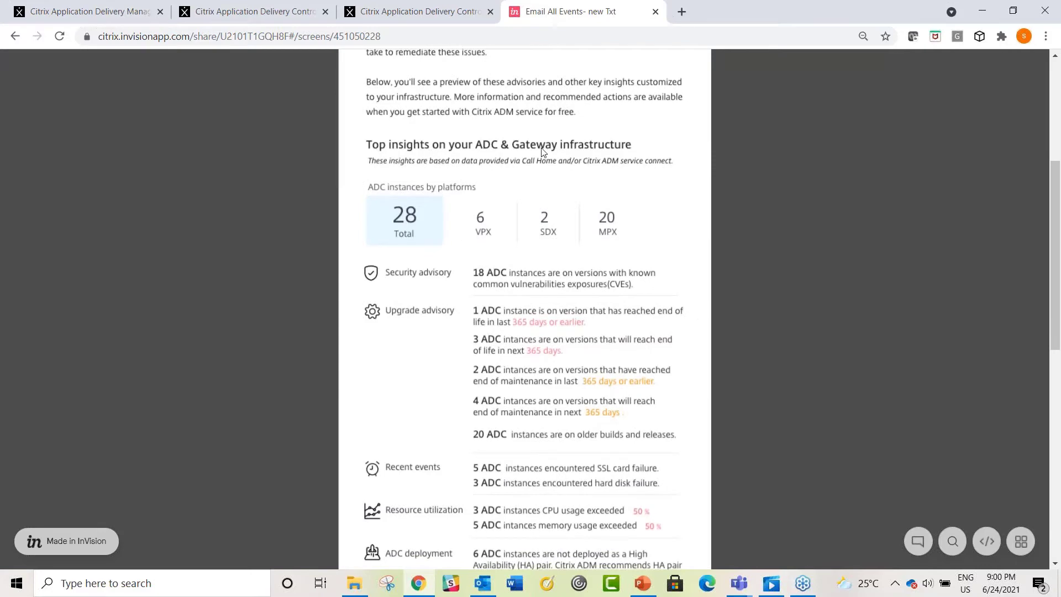
scroll(565, 222, "down", 1)
scroll(565, 221, "down", 1)
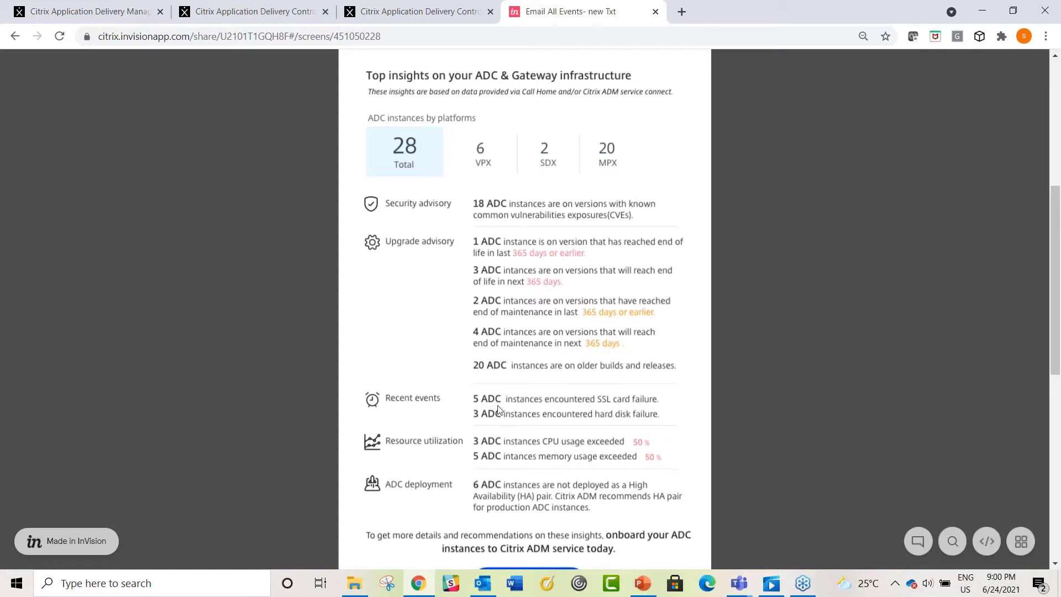
scroll(519, 448, "down", 2)
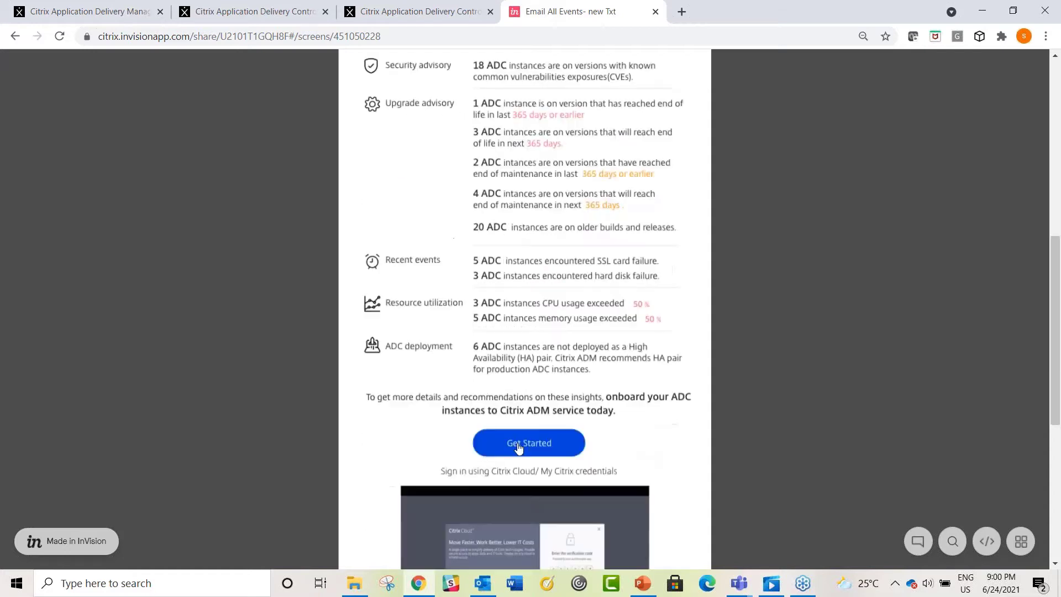
Step: Get started from the advisory email, sign in to Citrix Cloud with the prefilled credentials, and advance to the ADC insights preview
left_click(518, 447)
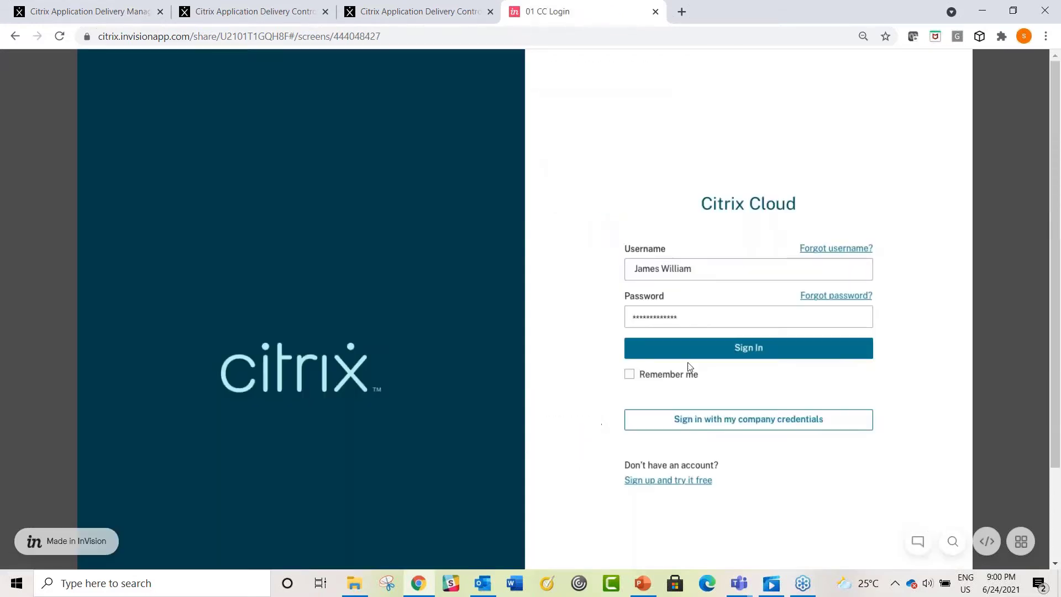
left_click(755, 354)
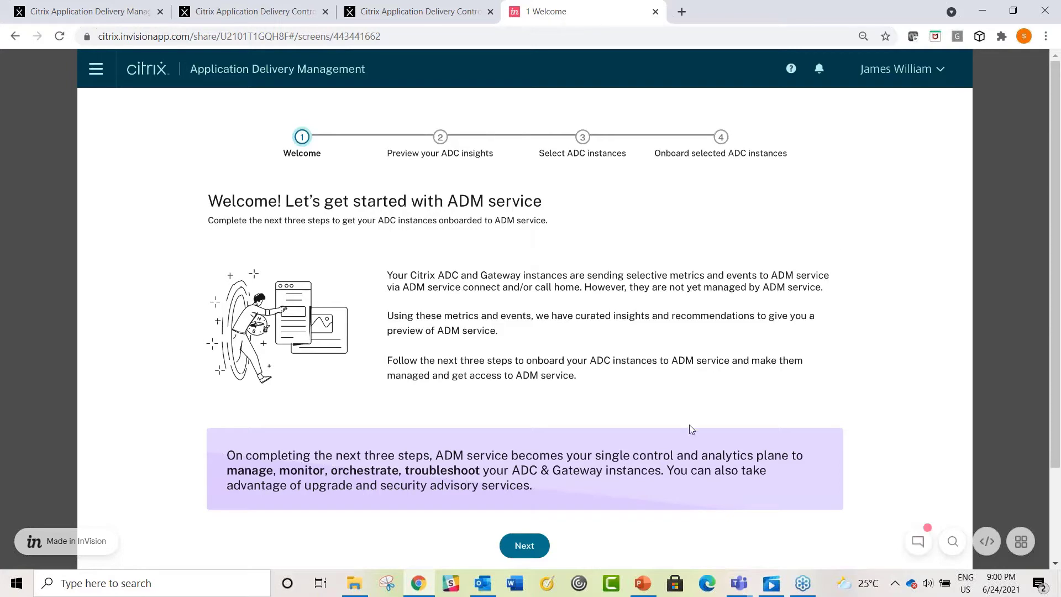
left_click(525, 546)
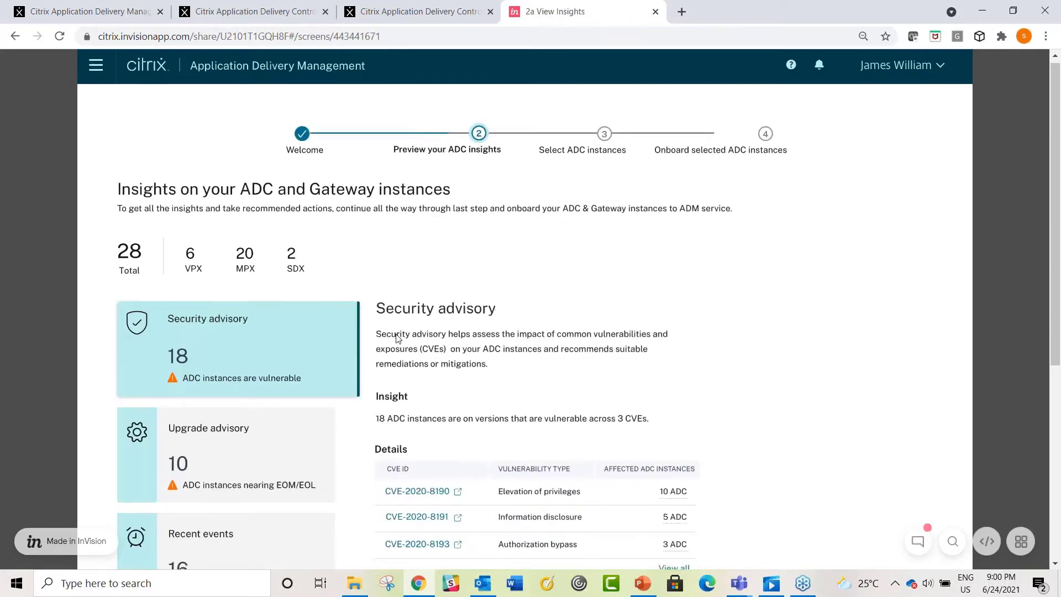
scroll(397, 338, "down", 1)
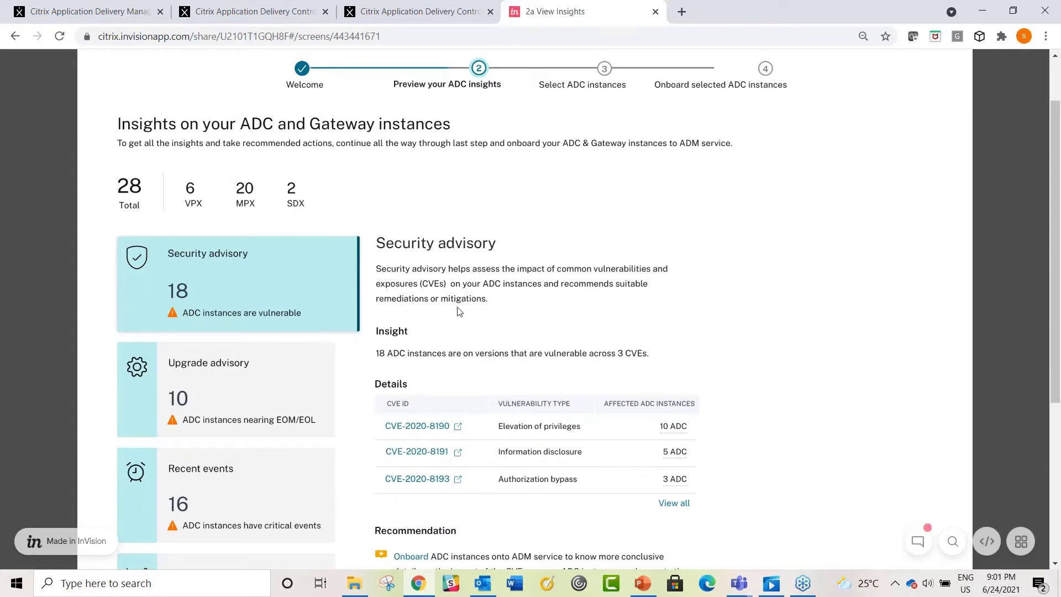
Step: Review the Security advisory, Upgrade advisory, Recent events, Resource utilization and ADC deployment guidance insights
scroll(456, 316, "down", 1)
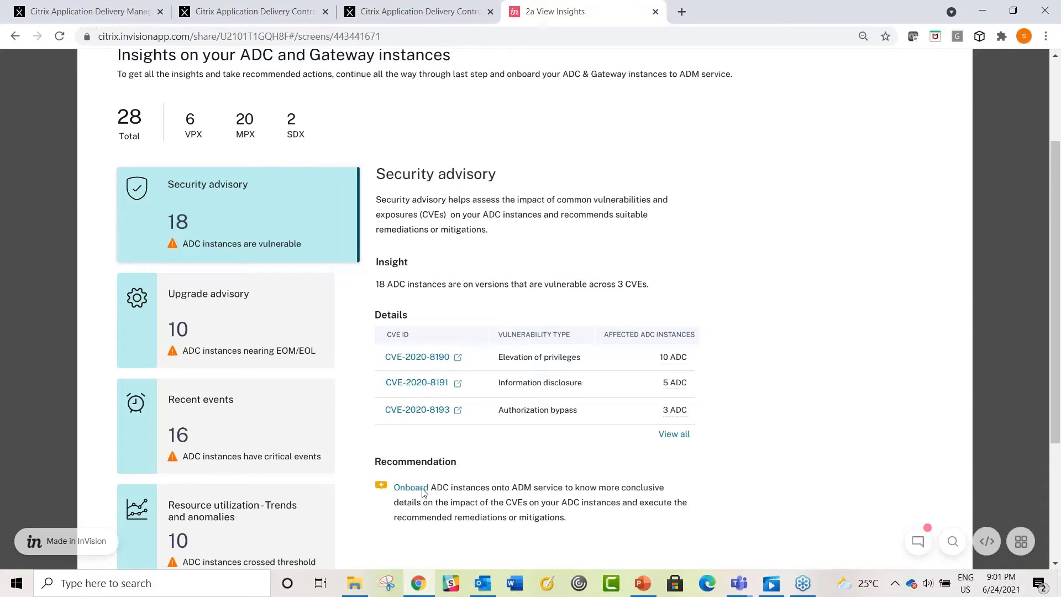
left_click(281, 360)
scroll(397, 463, "down", 1)
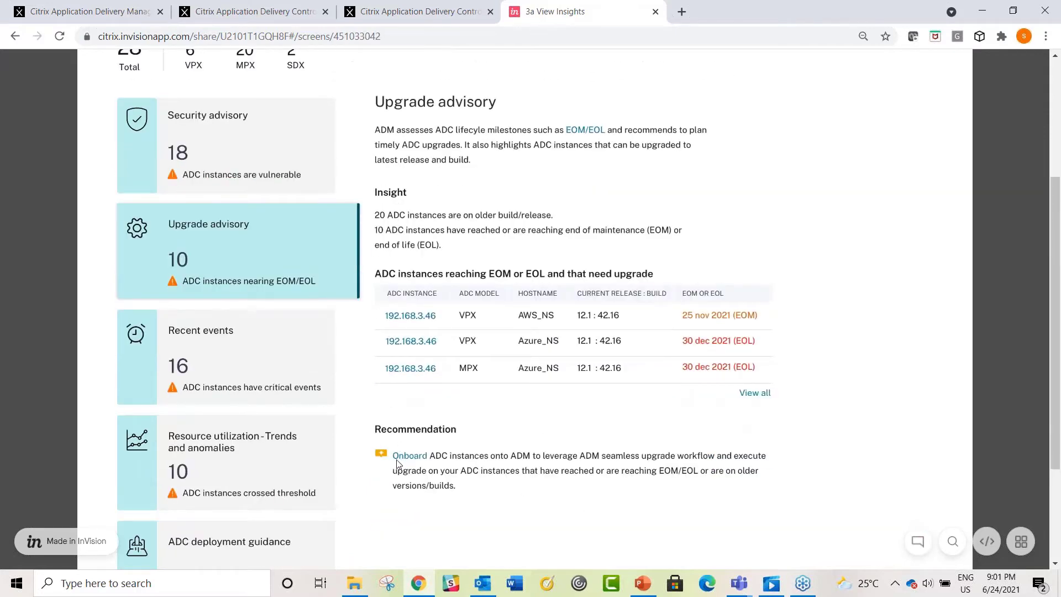
left_click(264, 390)
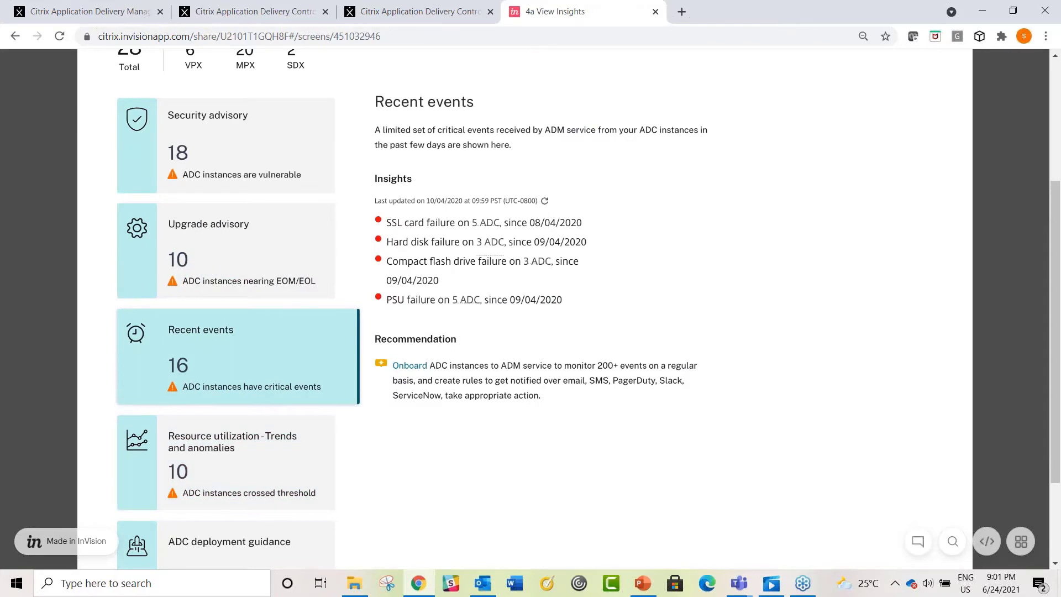
left_click(260, 475)
scroll(465, 530, "down", 2)
left_click(462, 534)
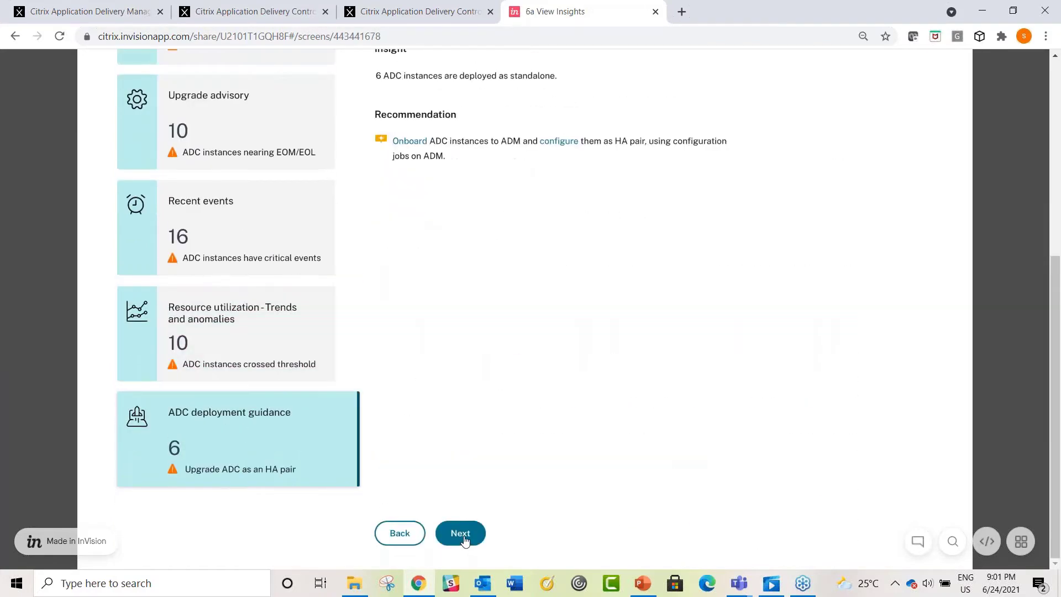
Step: Advance to ADC instance selection, keep the listed instances selected, and continue to the onboarding stage
left_click(463, 537)
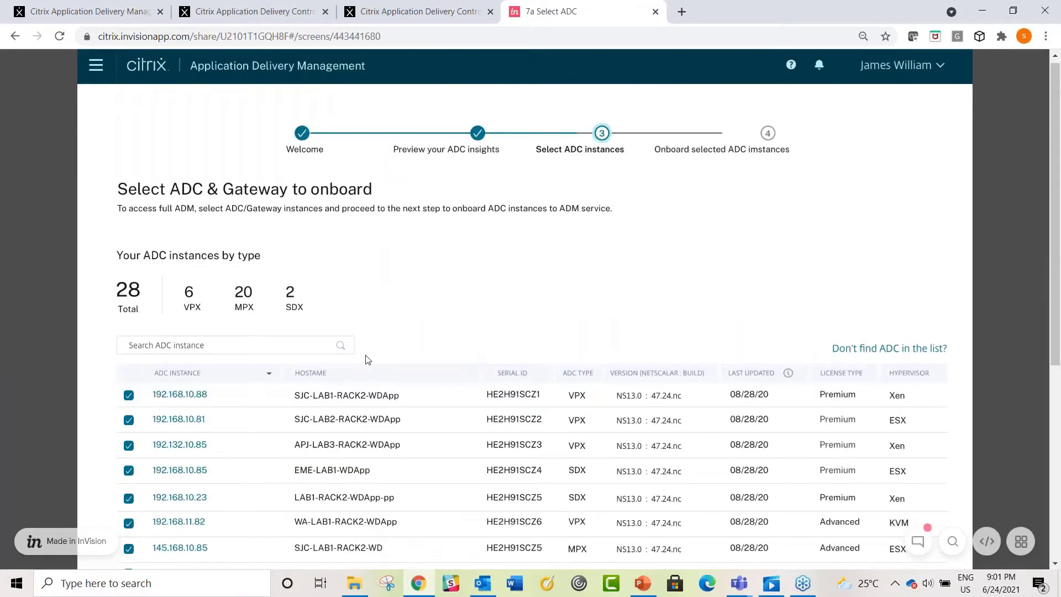
scroll(368, 360, "down", 2)
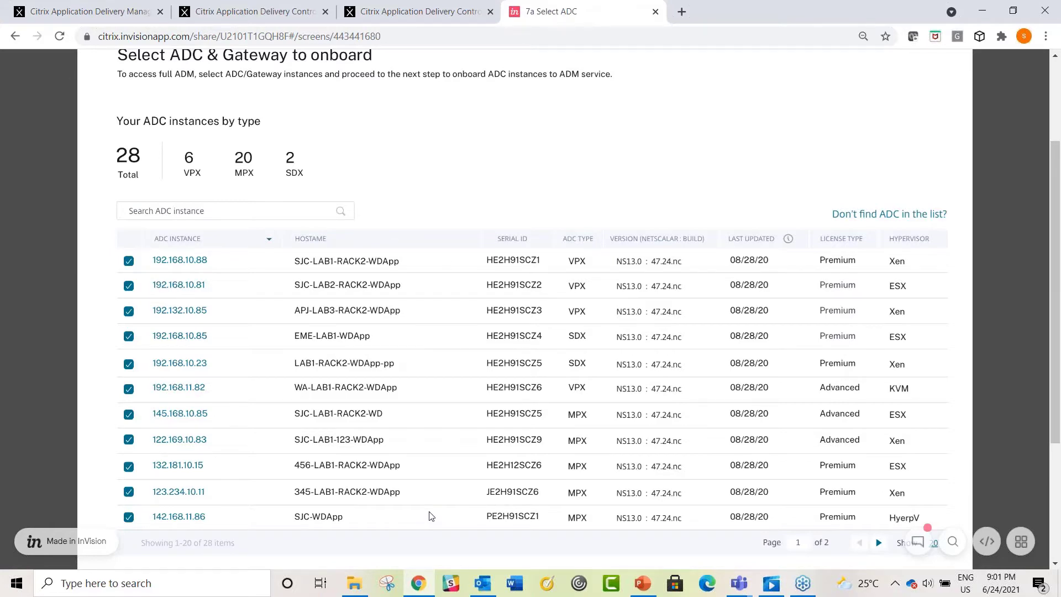
scroll(430, 514, "down", 3)
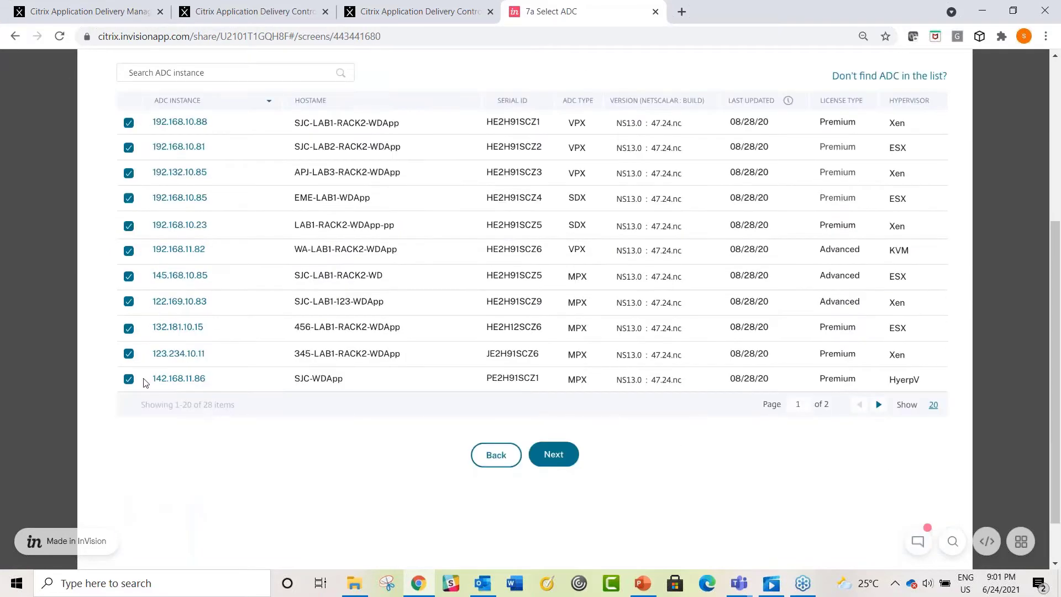
left_click(547, 455)
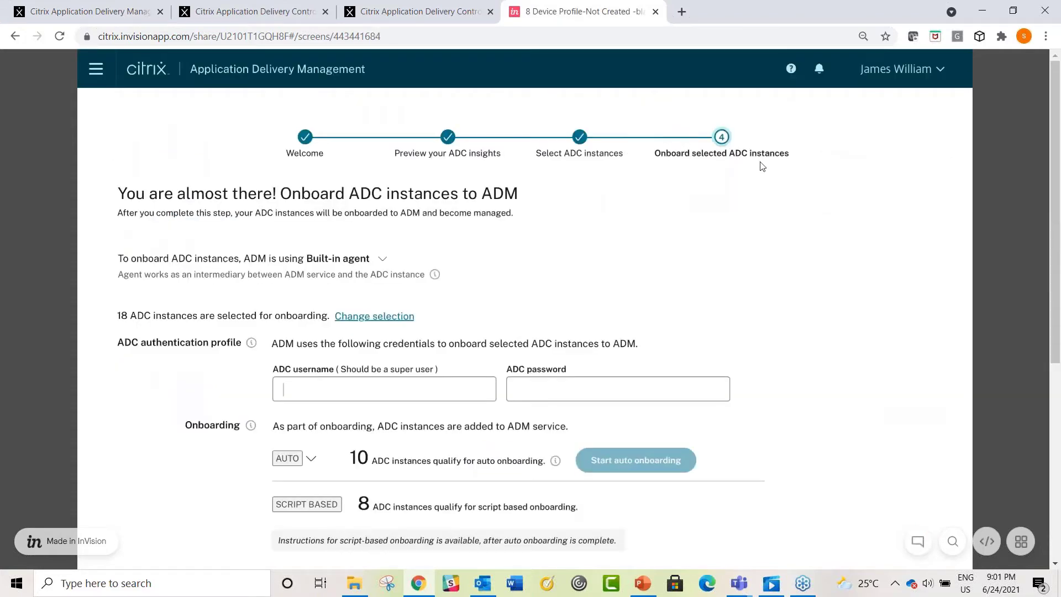
Step: Fill in the ADC username and ADC password for the authentication profile and start auto onboarding
scroll(374, 177, "down", 1)
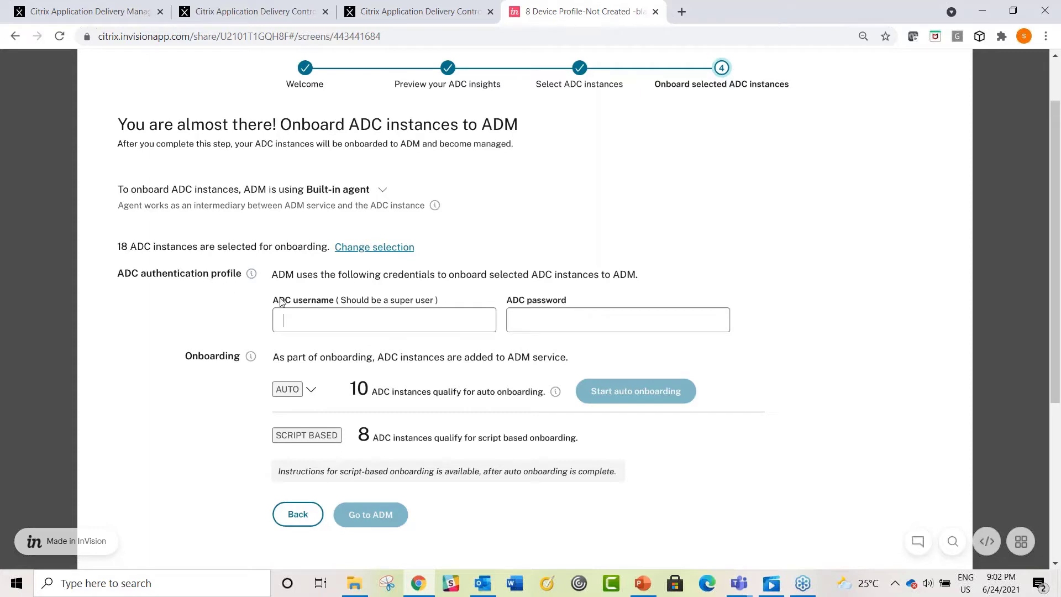
left_click(294, 330)
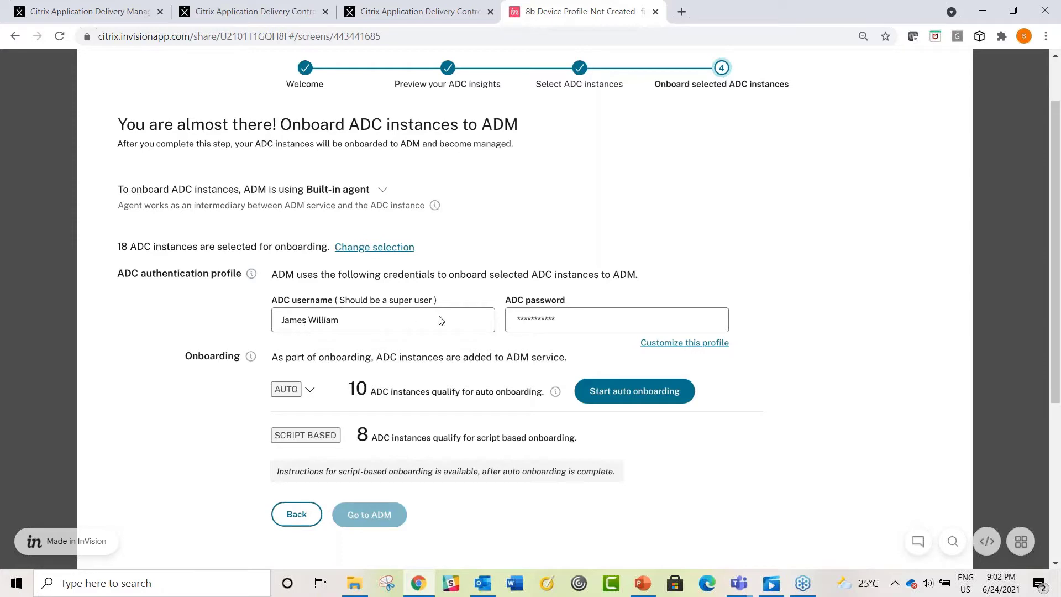
left_click(615, 398)
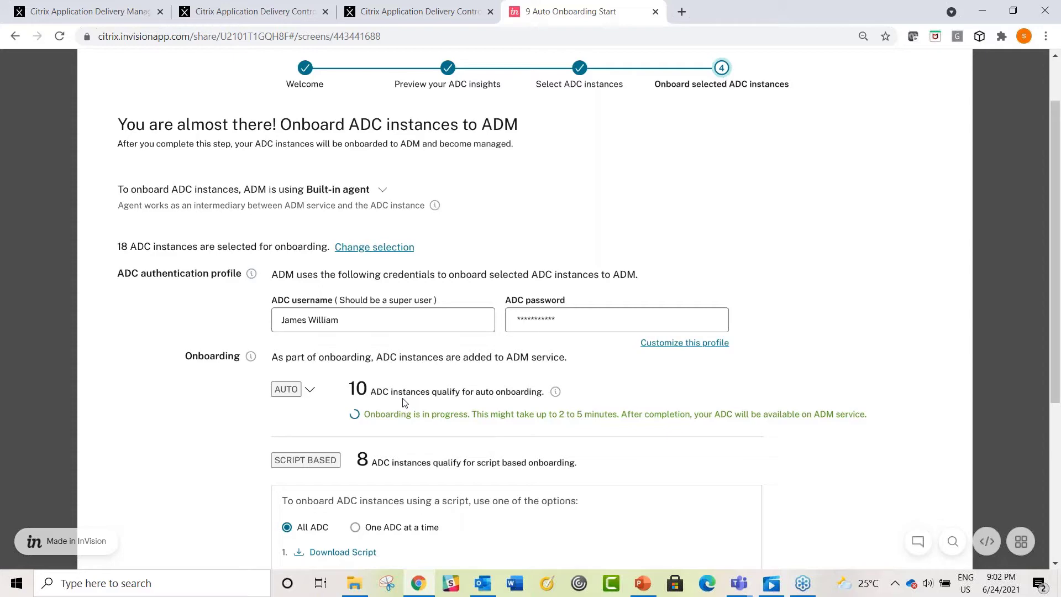
Step: Compare the script-based onboarding instructions for One ADC at a time and All ADC, ending on All ADC
scroll(365, 342, "down", 1)
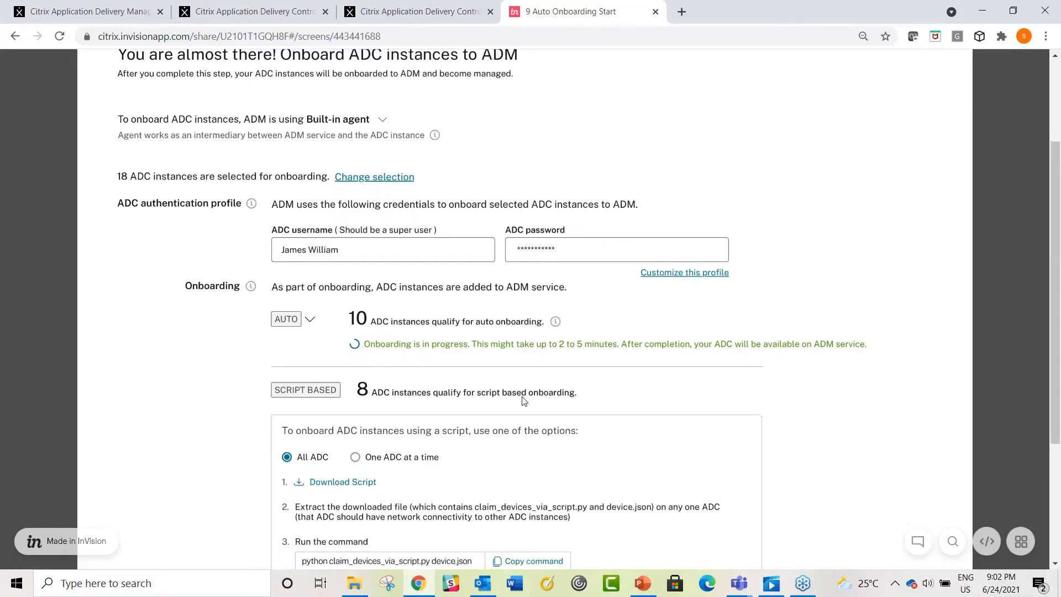
scroll(524, 400, "down", 1)
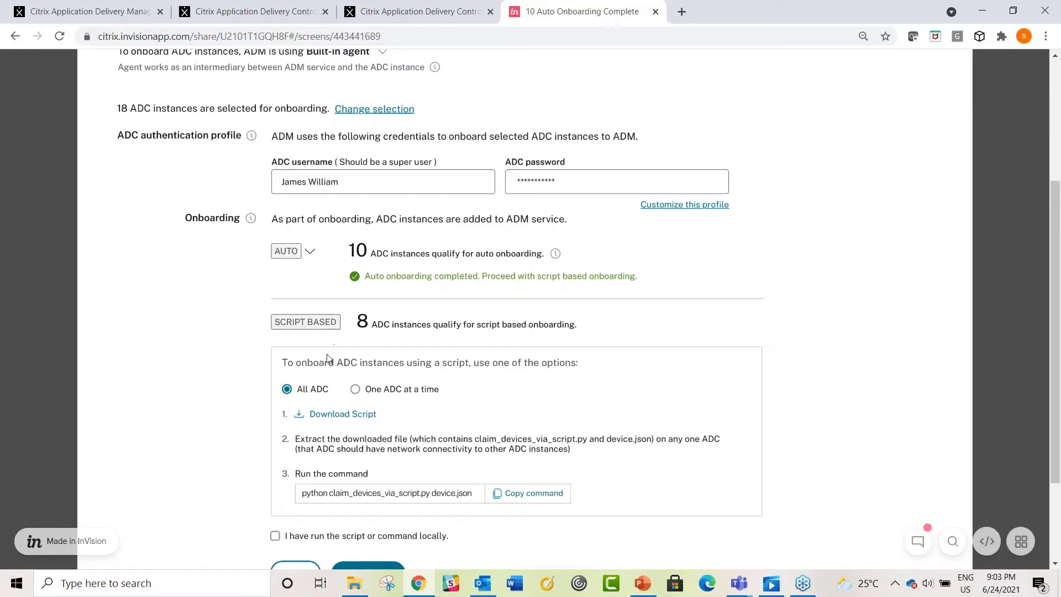
scroll(326, 339, "down", 1)
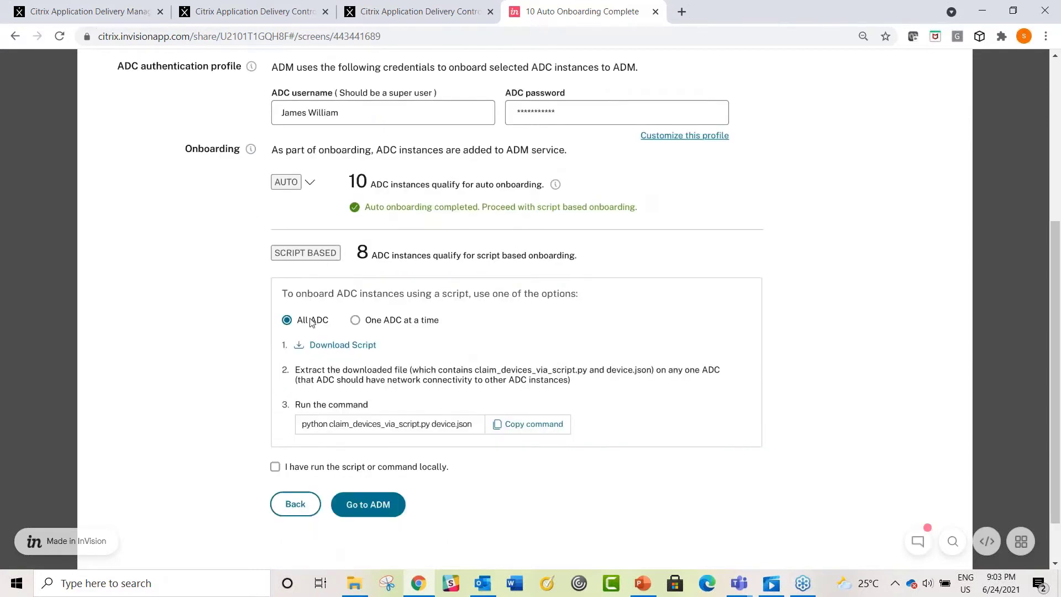
left_click(356, 323)
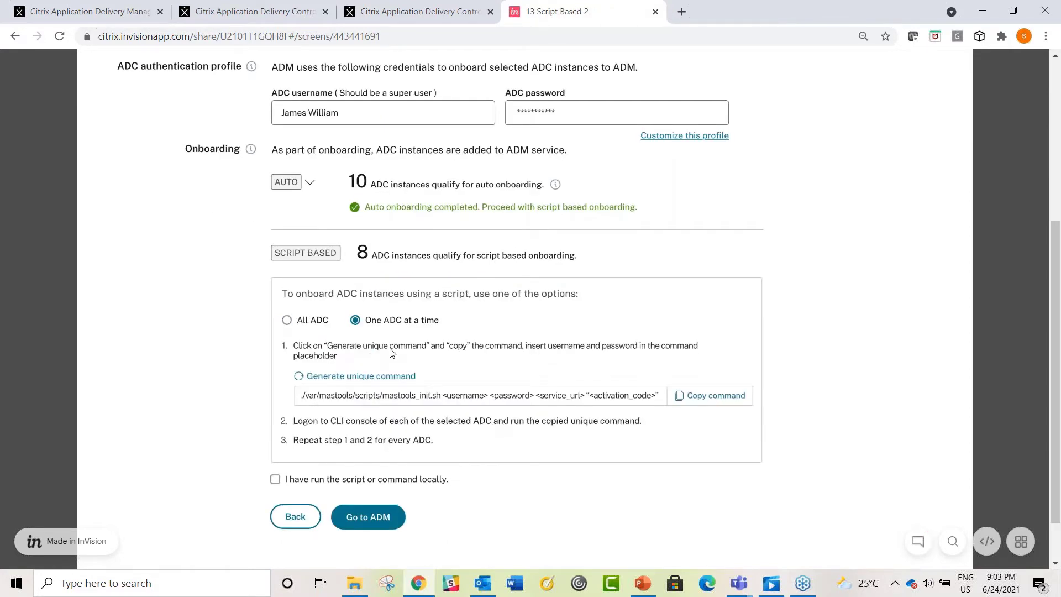
left_click(288, 323)
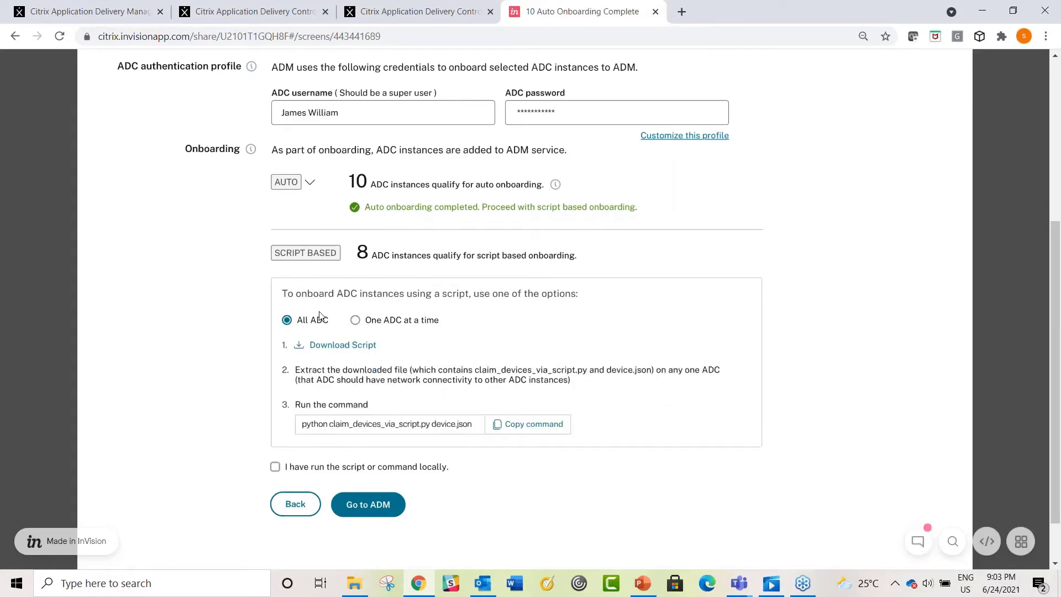
Step: Download the onboarding script, copy its run command, and confirm it was run locally to enter ADM service
left_click(326, 347)
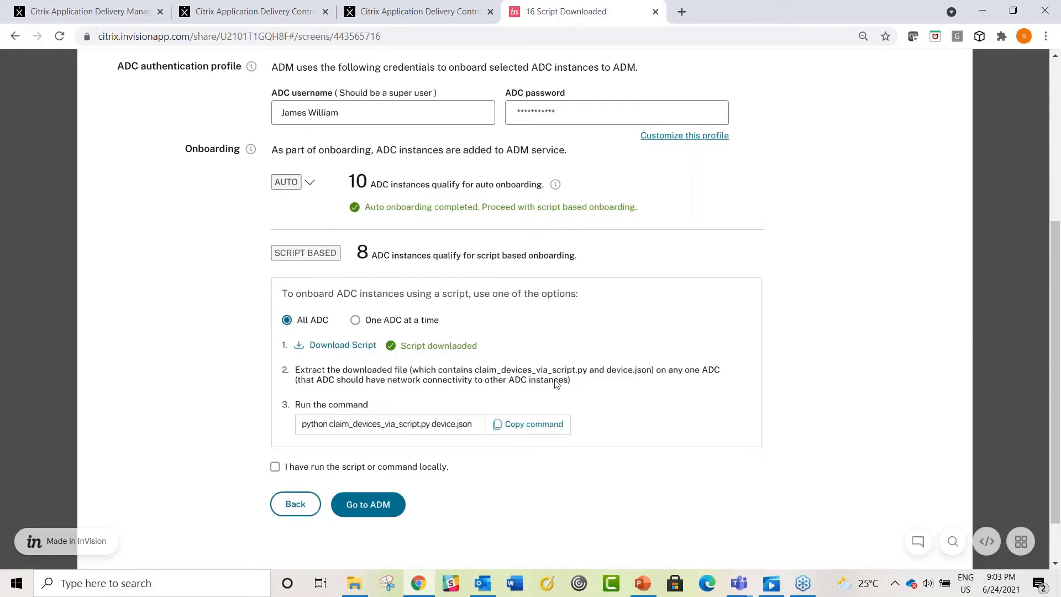
left_click(501, 426)
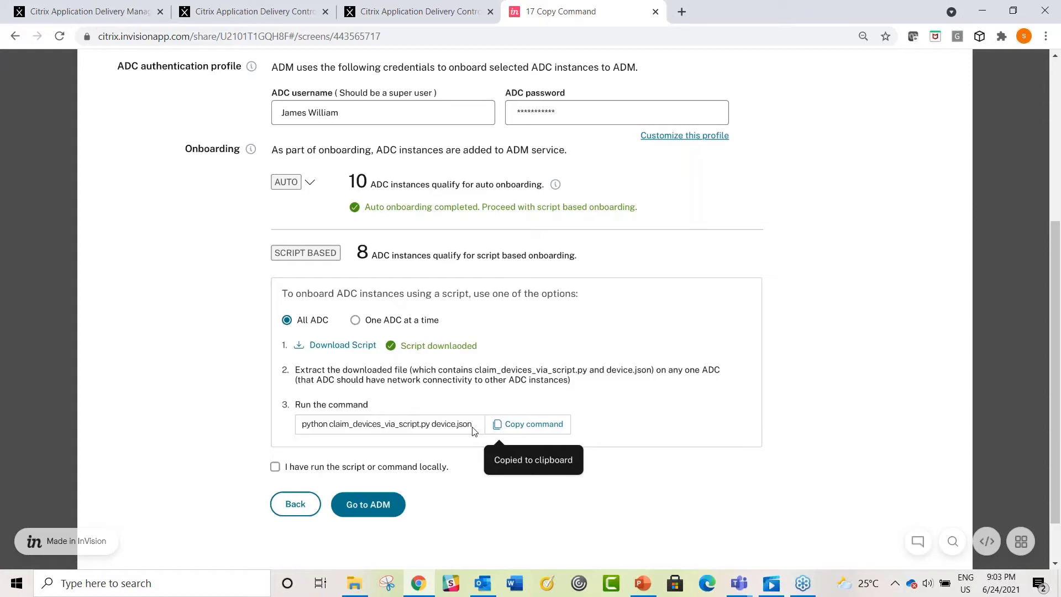
left_click(274, 468)
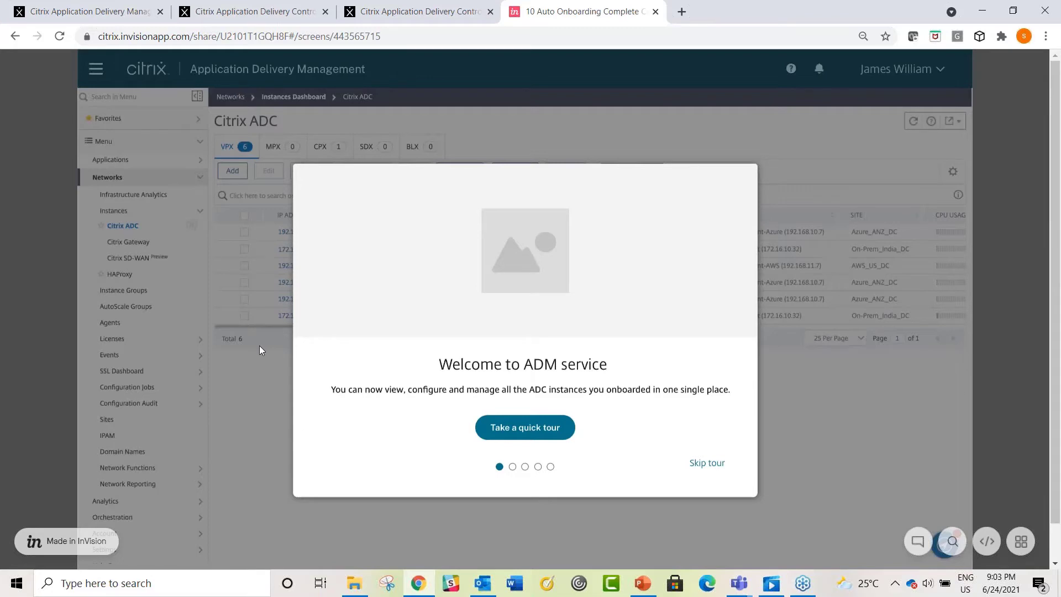
Step: Switch to PowerPoint and present the slide "Pre-requisites for this workflow (as of 1H 2021)" in slide show
left_click(643, 583)
left_click(93, 483)
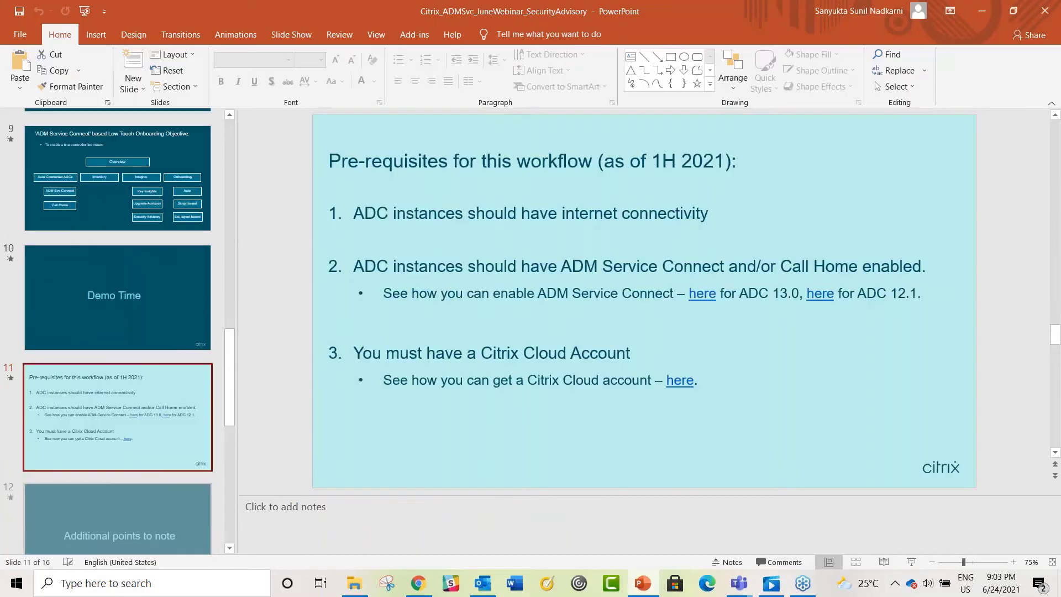
left_click(911, 562)
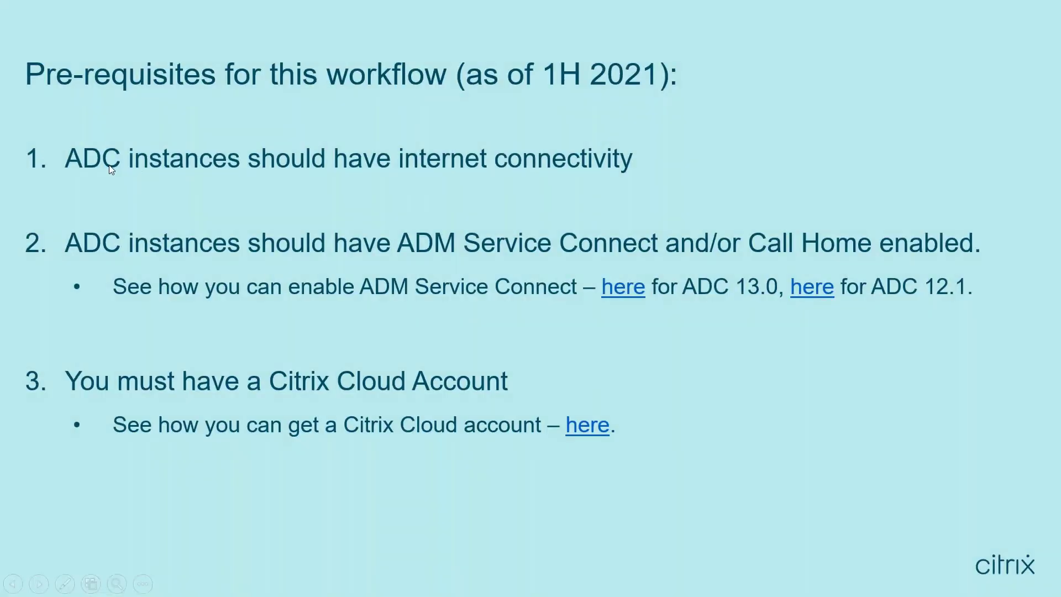
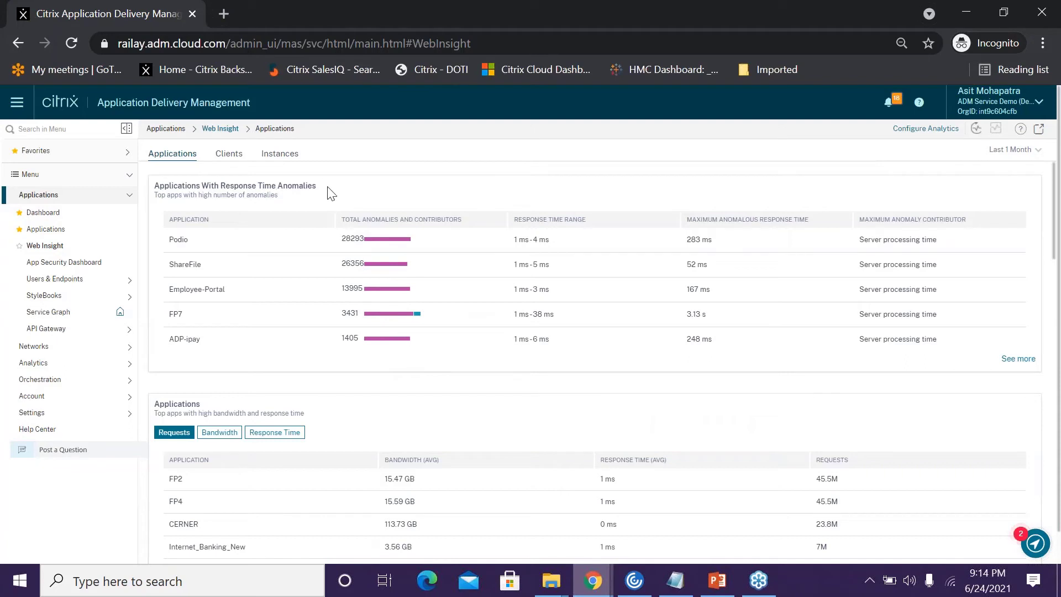
Step: Open the ADP-ipay application's details from the Web Insight list of applications with response time anomalies
left_click_drag(332, 190, 225, 183)
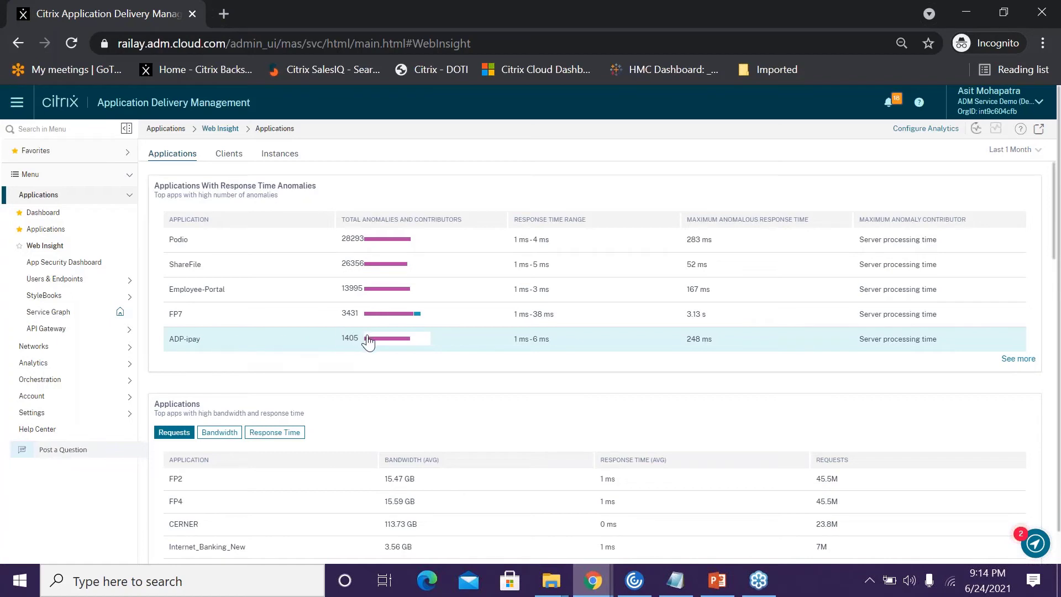
mouse_move(394, 335)
left_click(235, 349)
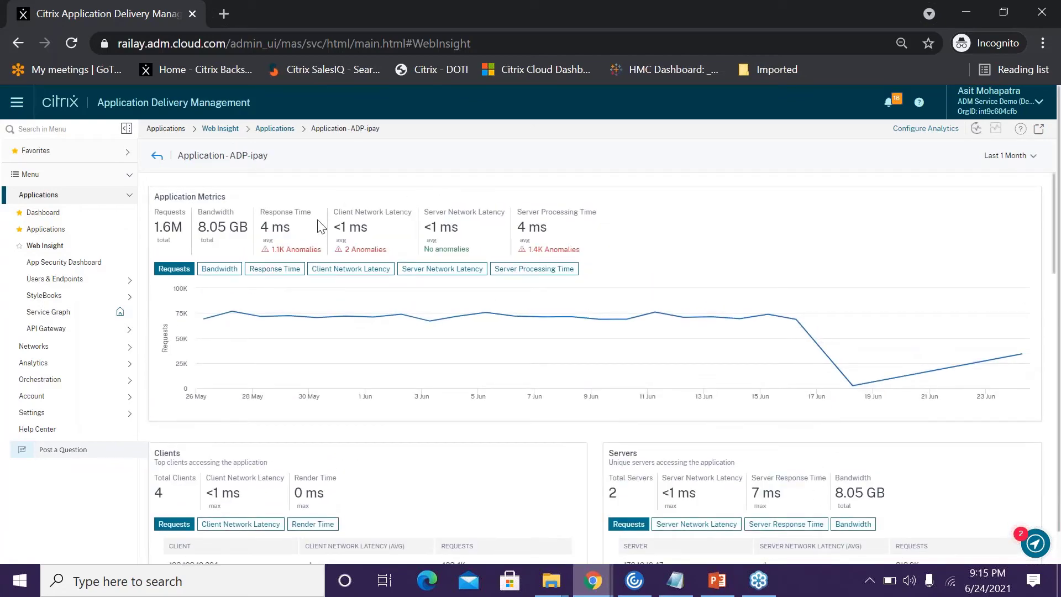
Step: Examine ADP-ipay's average response time, client network latency, server network latency and server processing time
double_click(280, 227)
left_click_drag(371, 227, 333, 228)
left_click(489, 235)
double_click(450, 227)
double_click(538, 227)
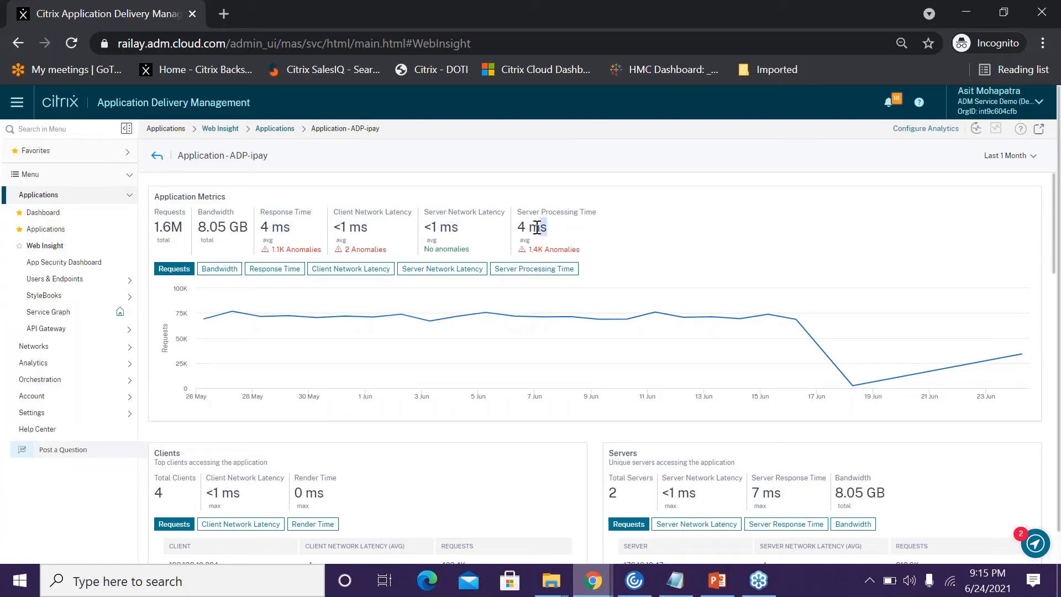
left_click(503, 187)
Step: Show ADP-ipay's Client Network Latency chart and inspect its anomaly points, anomaly details and recommended actions
left_click(357, 268)
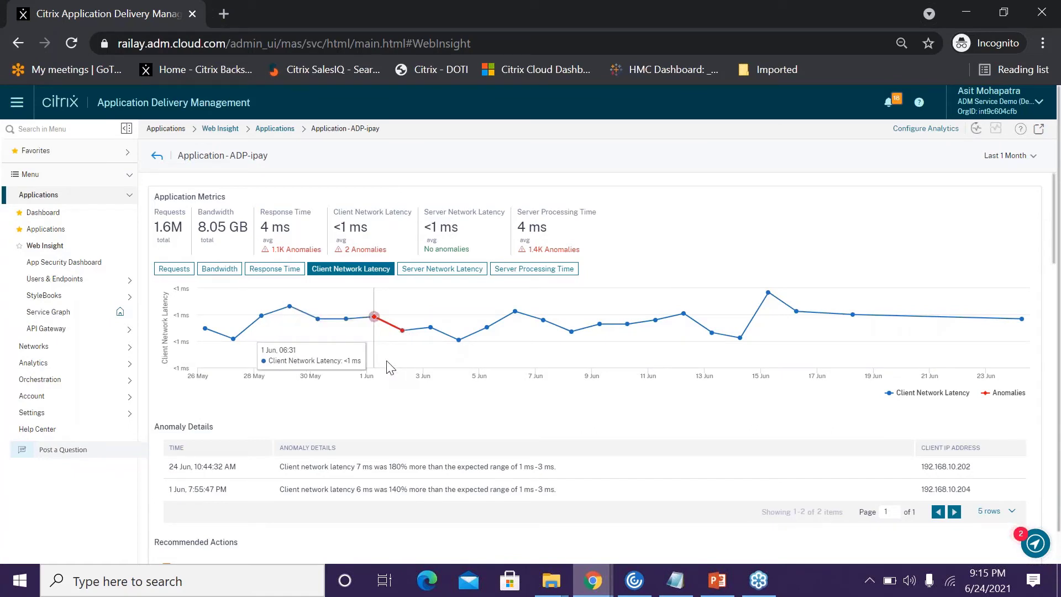
mouse_move(395, 364)
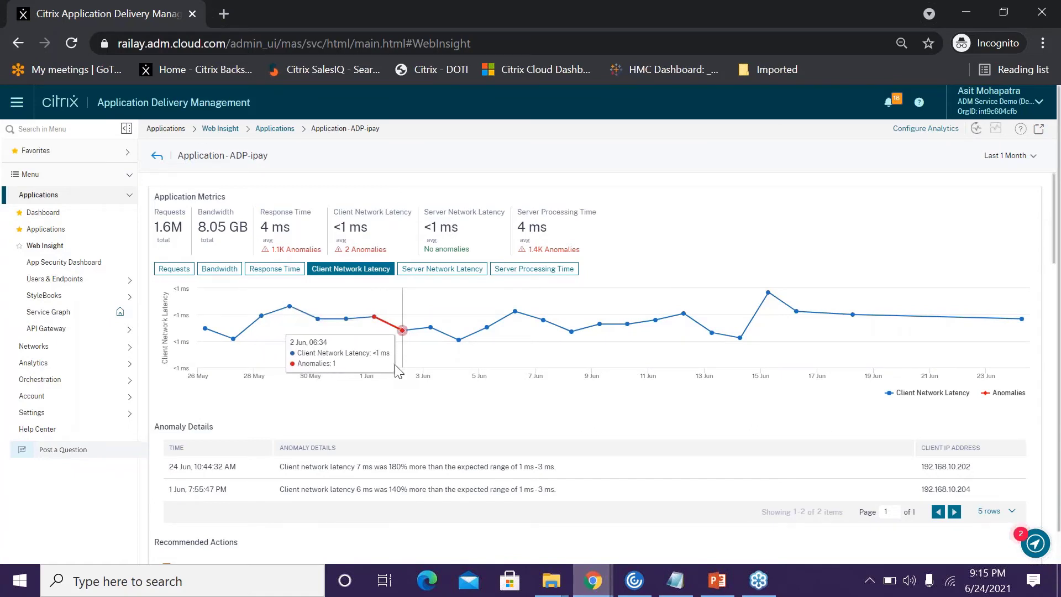
scroll(259, 390, "down", 2)
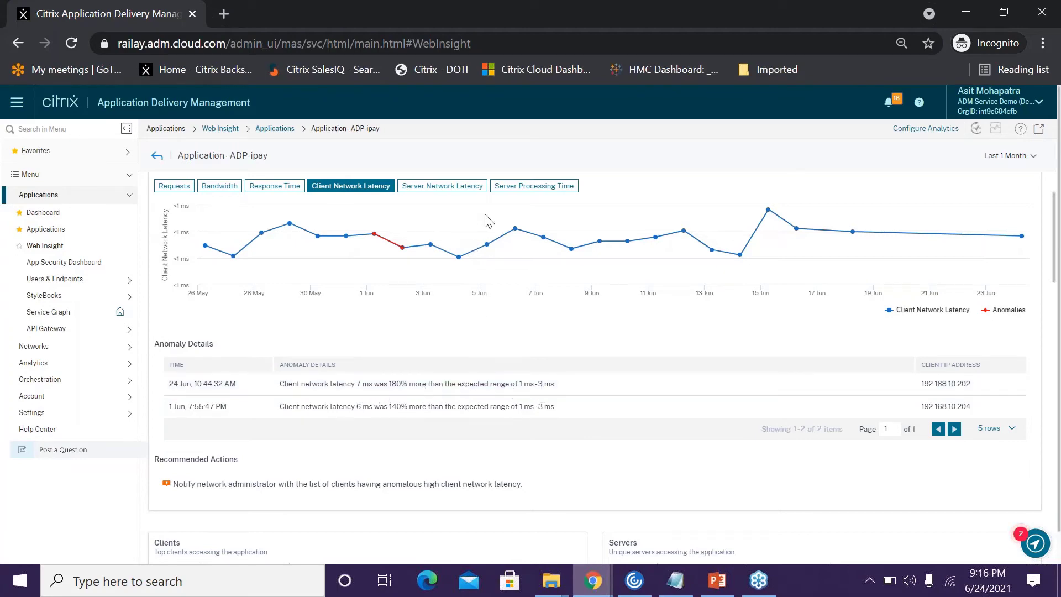
Step: Show the Server Network Latency chart for ADP-ipay and check it against the application metrics
left_click(477, 189)
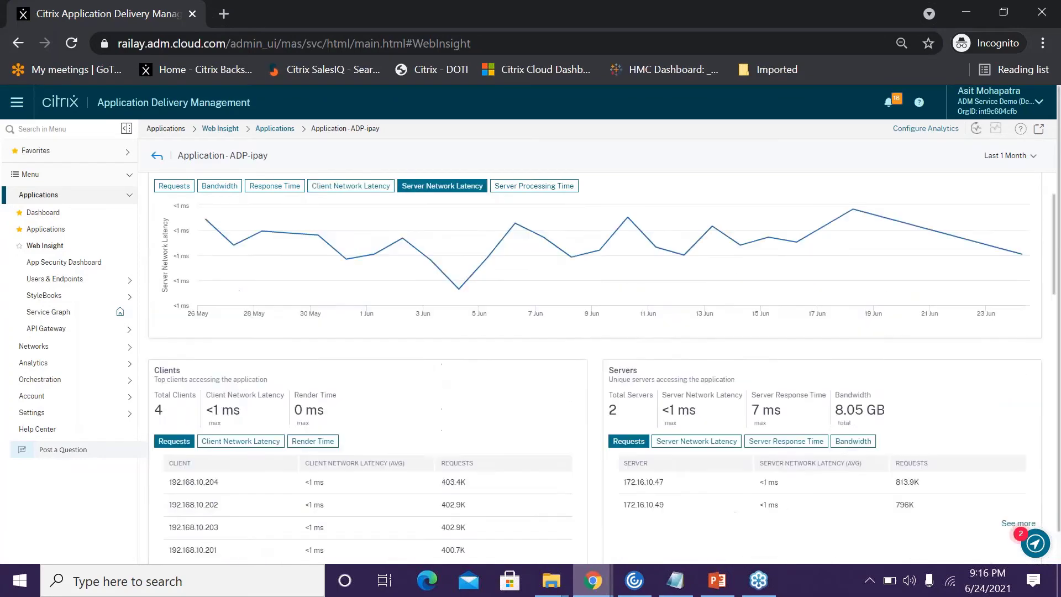
left_click(534, 187)
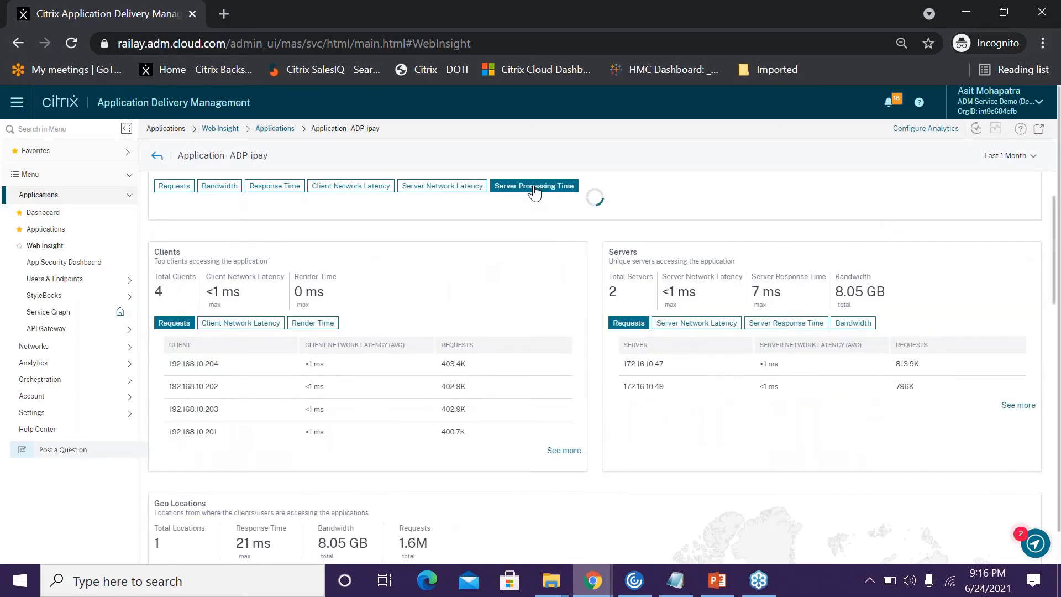
left_click(462, 189)
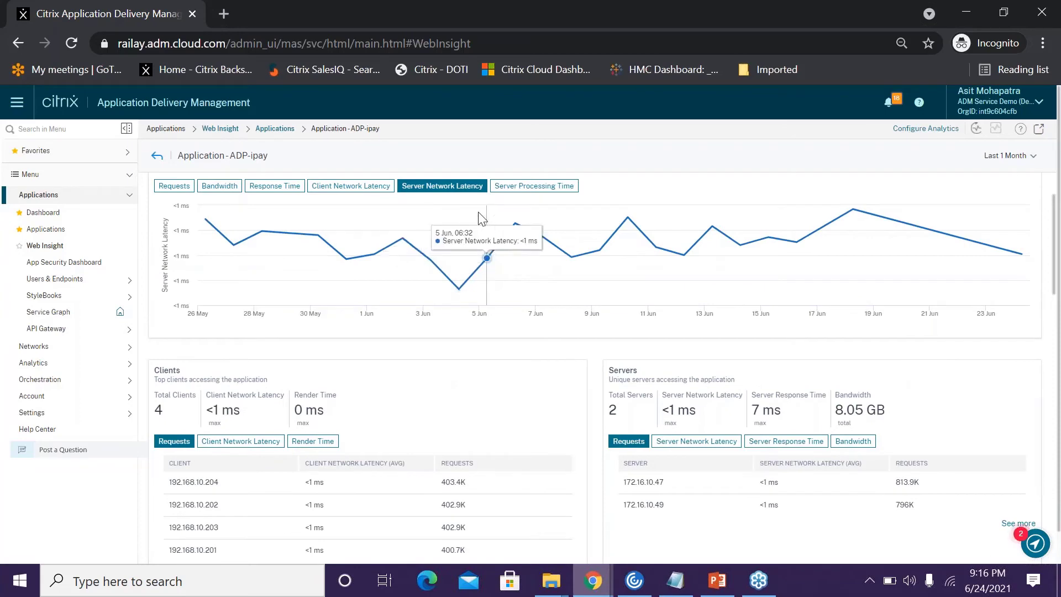
scroll(352, 271, "up", 1)
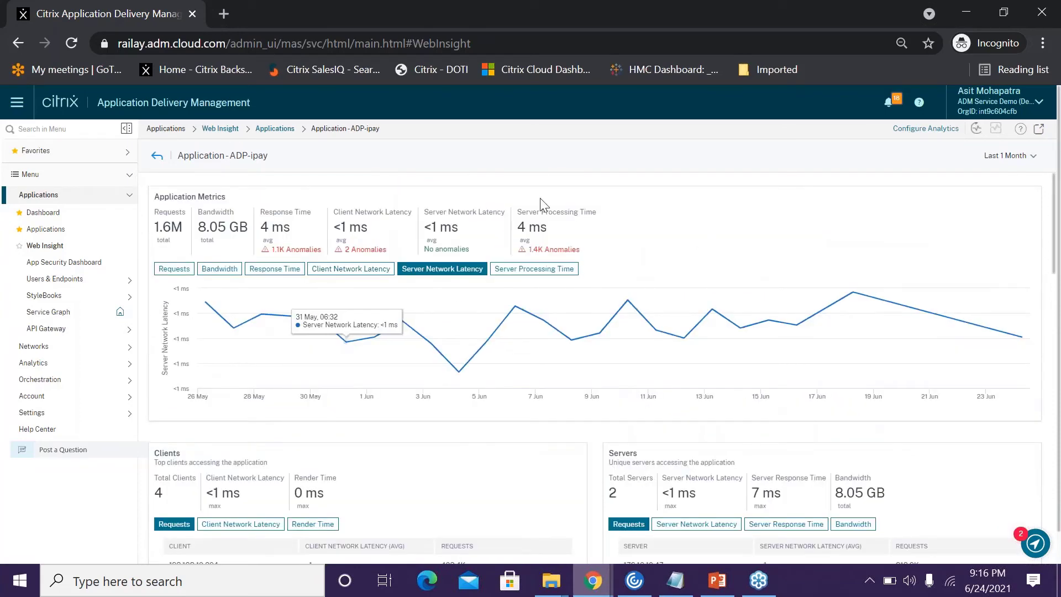
Step: Show ADP-ipay's Server Processing Time chart and review its anomaly details, affected server IP addresses and recommended actions
left_click(544, 270)
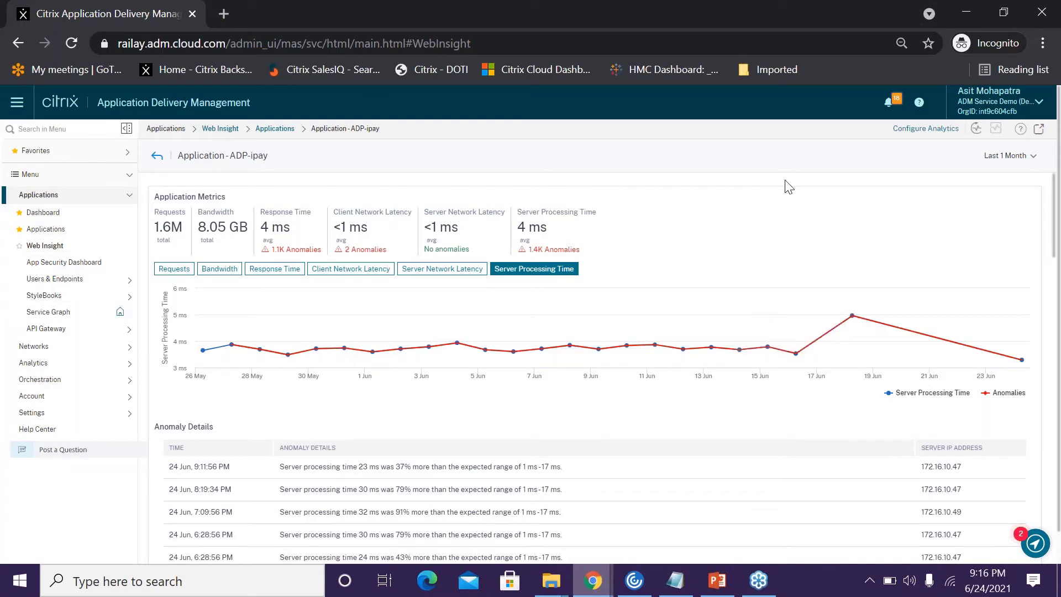
scroll(188, 466, "down", 2)
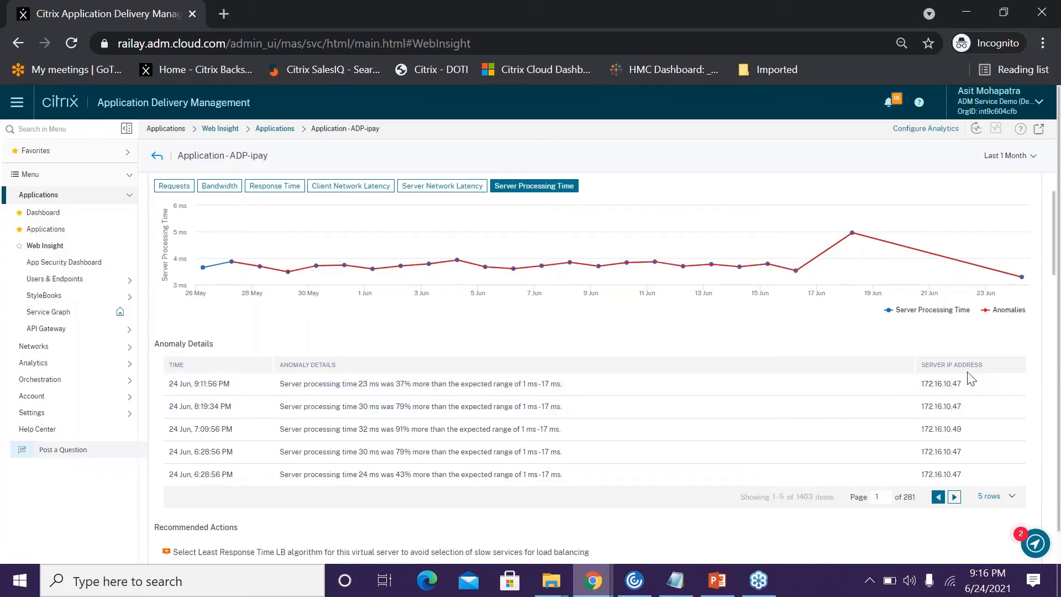
scroll(921, 405, "down", 3)
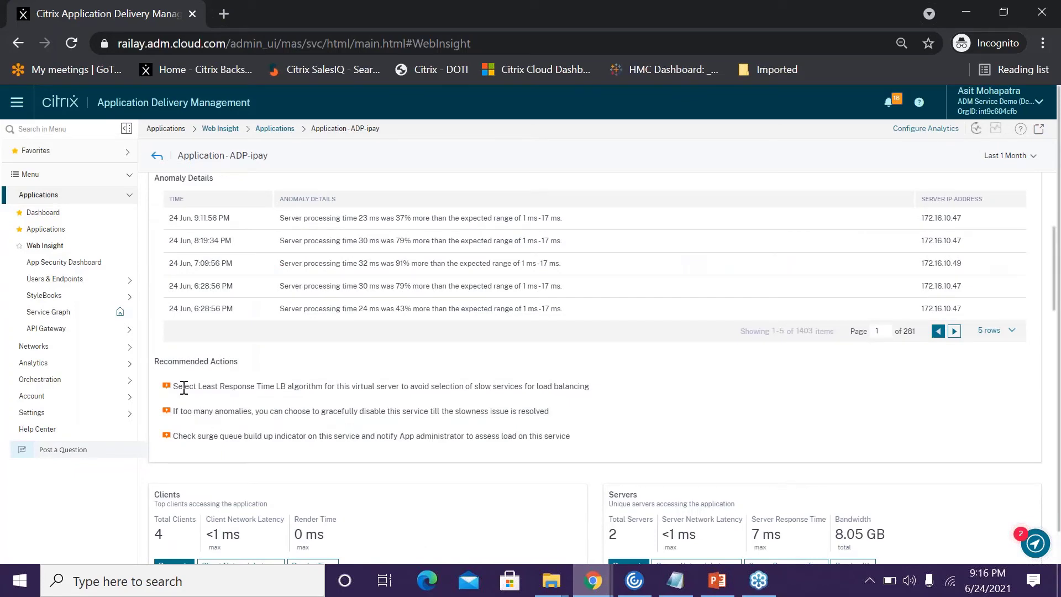
Step: Review the recommended actions for ADP-ipay's server processing time anomalies and recheck its Server Processing Time chart and application metrics
left_click_drag(183, 387, 307, 388)
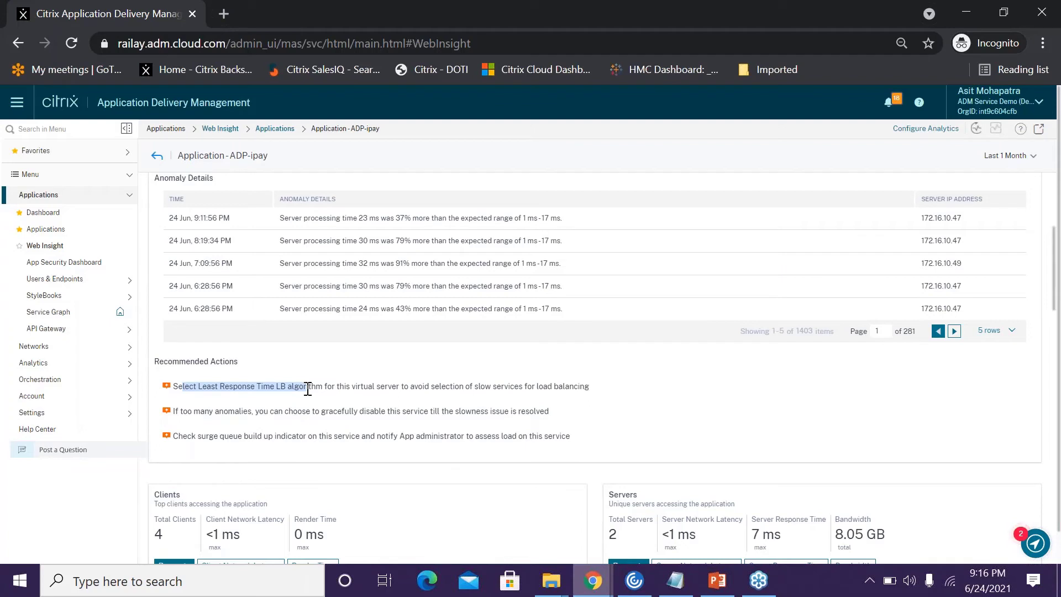
left_click(574, 412)
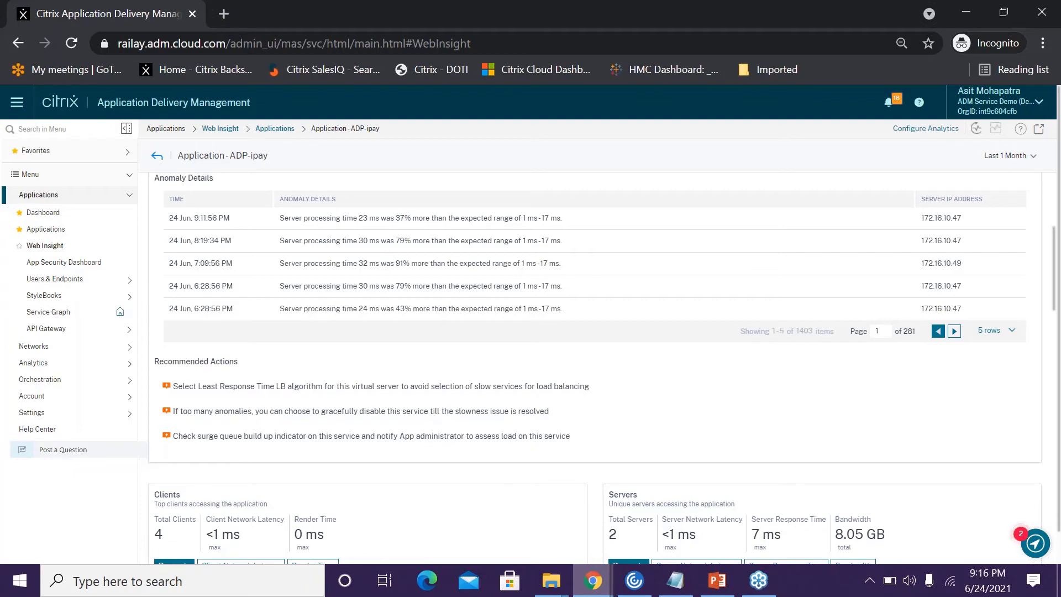
left_click_drag(269, 412, 452, 408)
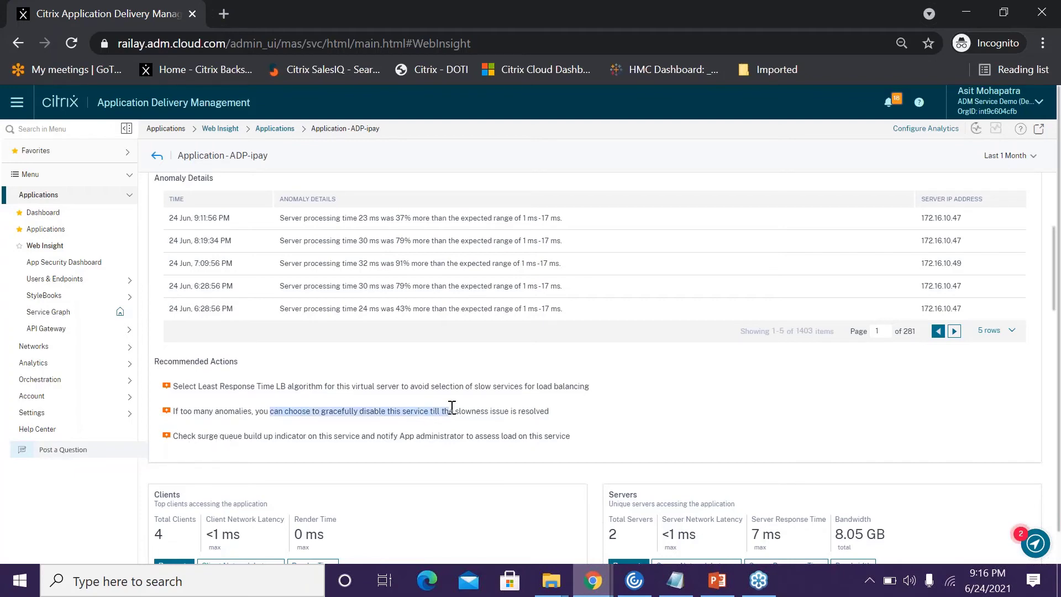
left_click(644, 408)
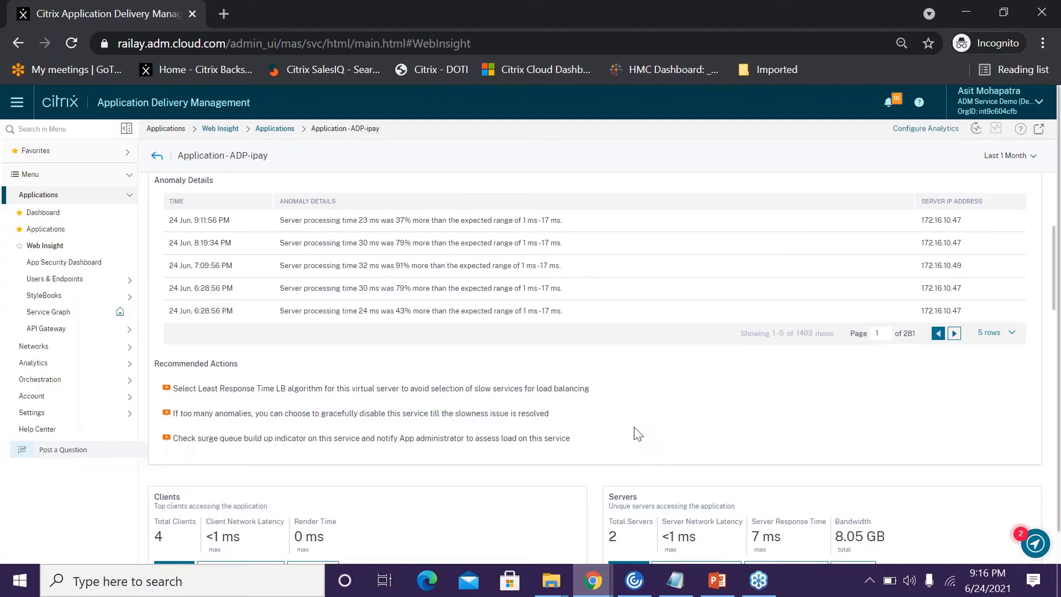
scroll(635, 434, "up", 2)
scroll(869, 445, "up", 2)
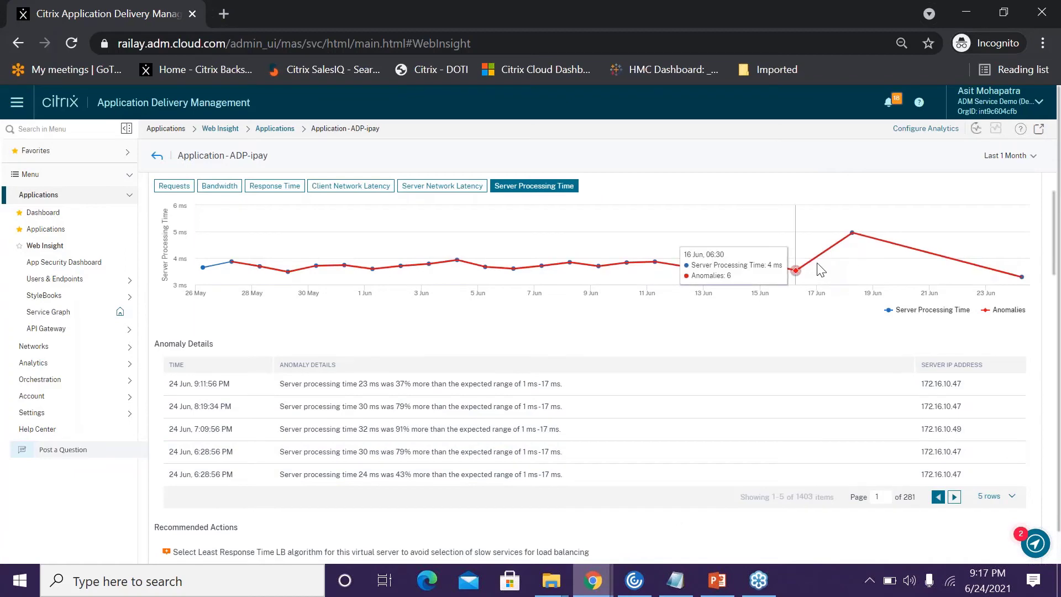
scroll(812, 265, "up", 2)
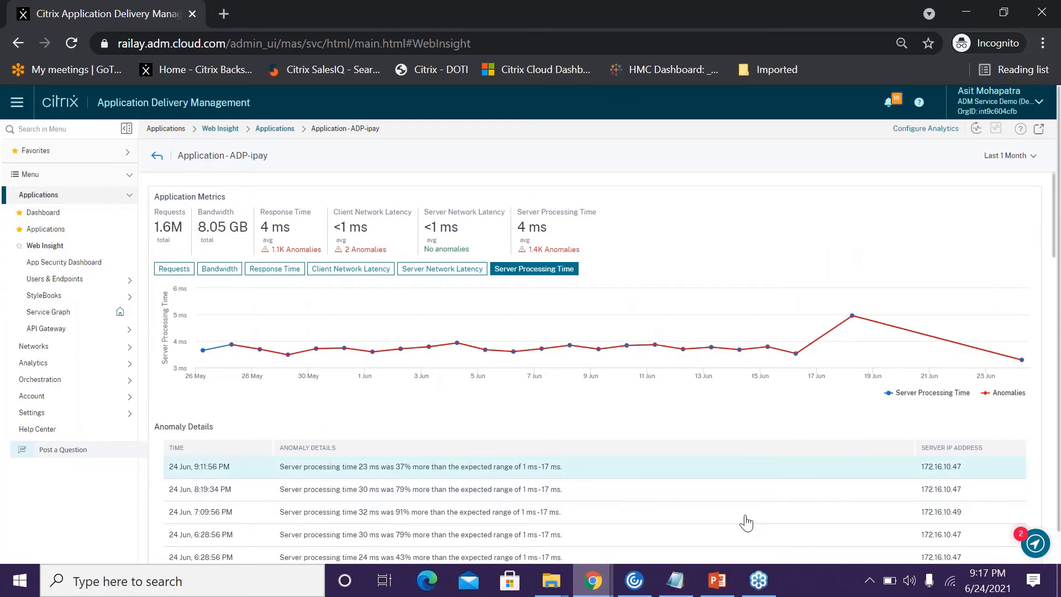
Step: Switch to PowerPoint and present the slides on assessing health of bound monitors to app service, from slide 26 to 28
mouse_move(727, 583)
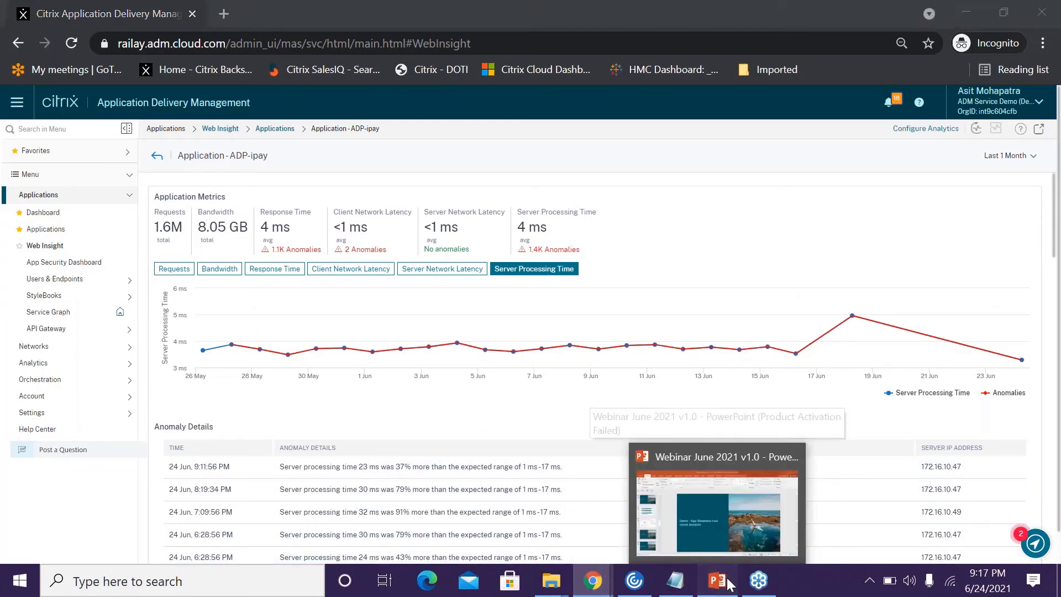
left_click(727, 583)
scroll(38, 465, "down", 3)
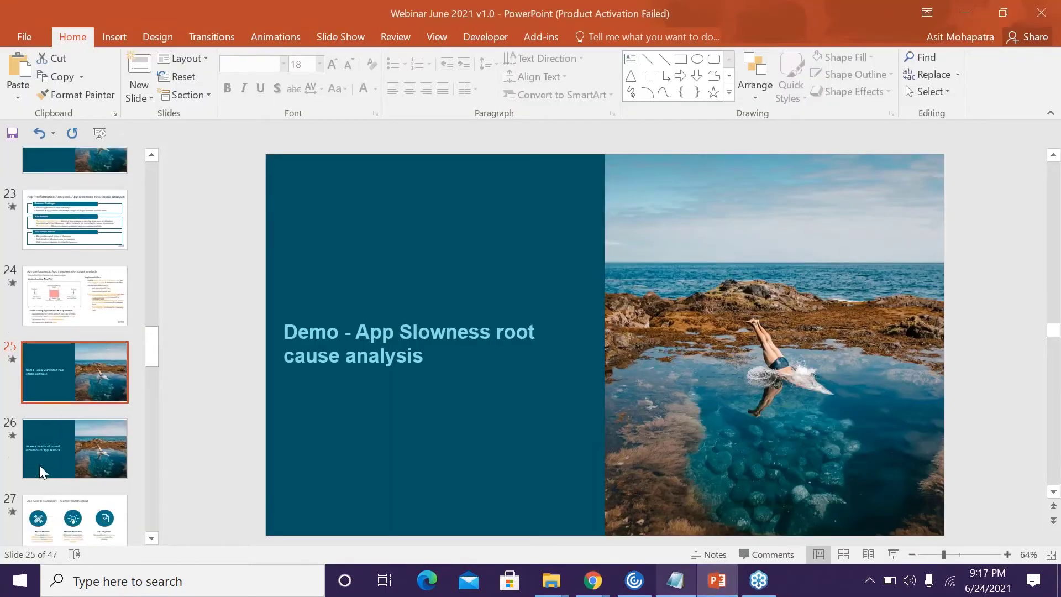
left_click(79, 425)
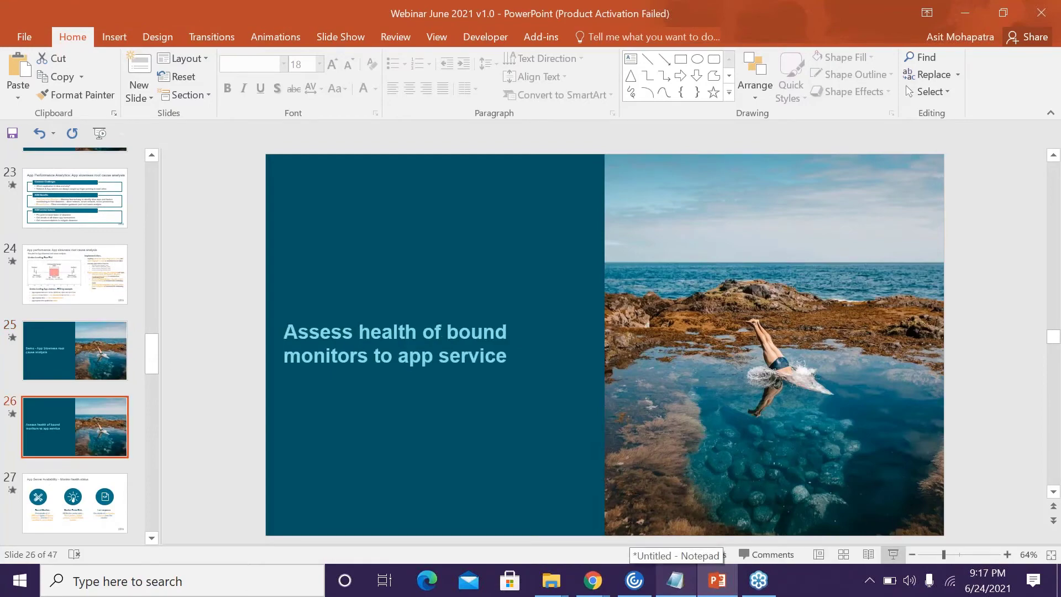
left_click(893, 554)
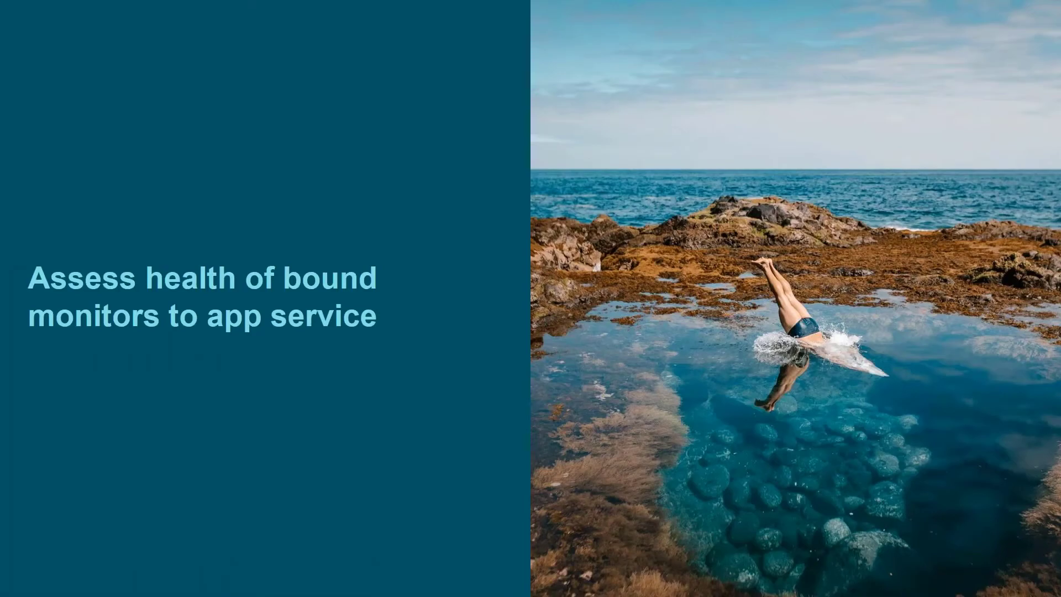
key("Right")
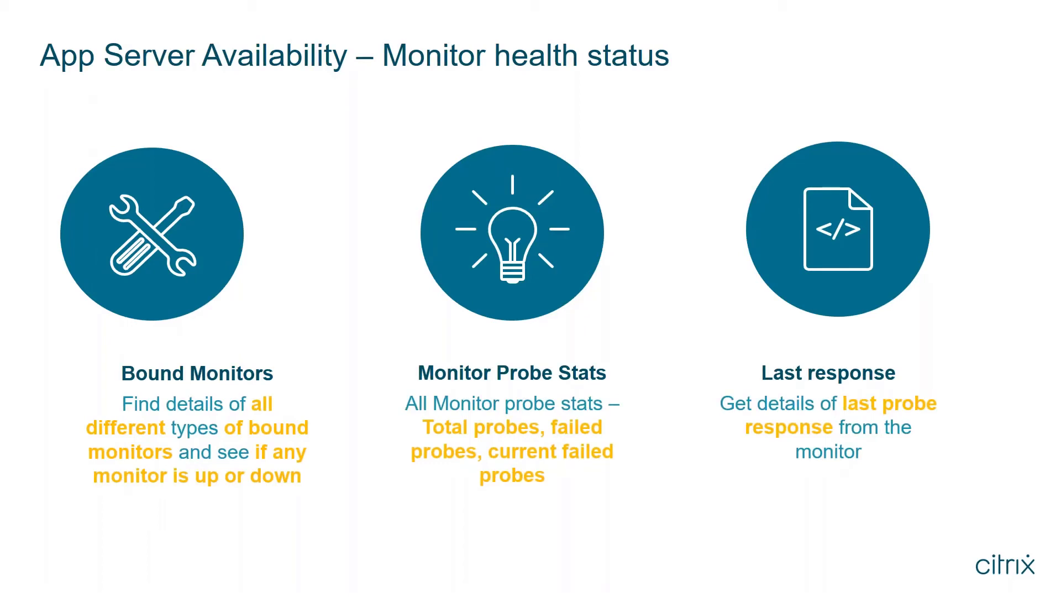
key("Right")
key("Escape")
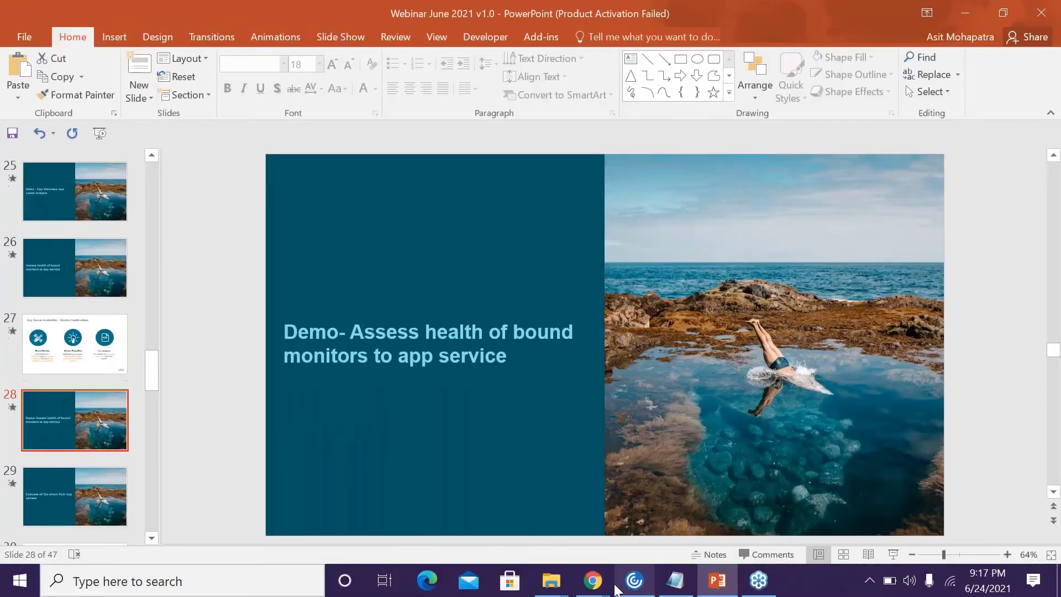
Step: Switch back to Citrix ADM in Chrome and show the services of the Finance Portal application from the application dashboard
mouse_move(605, 575)
left_click(688, 495)
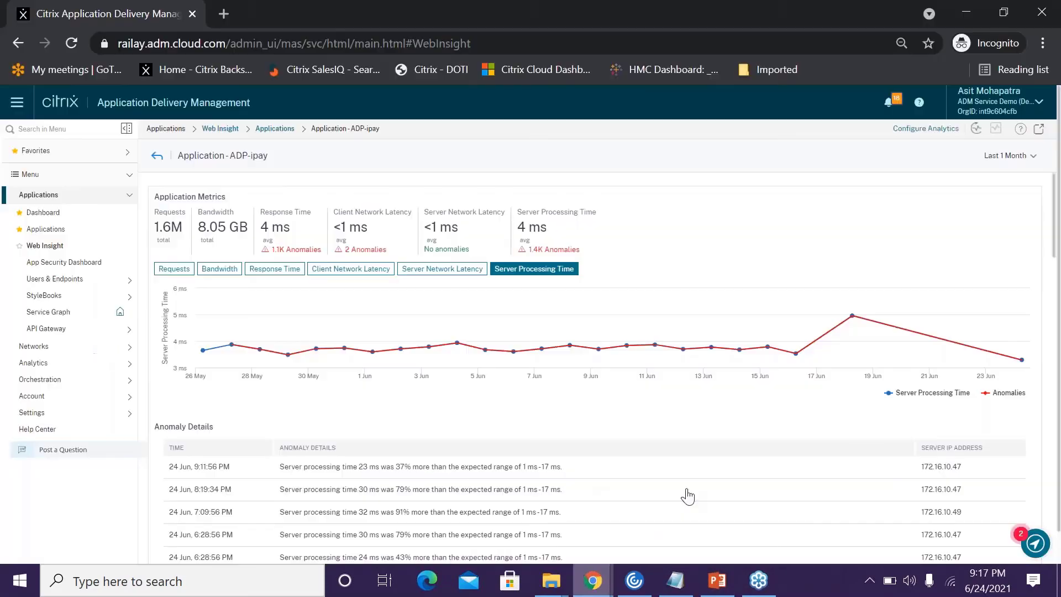
left_click(43, 213)
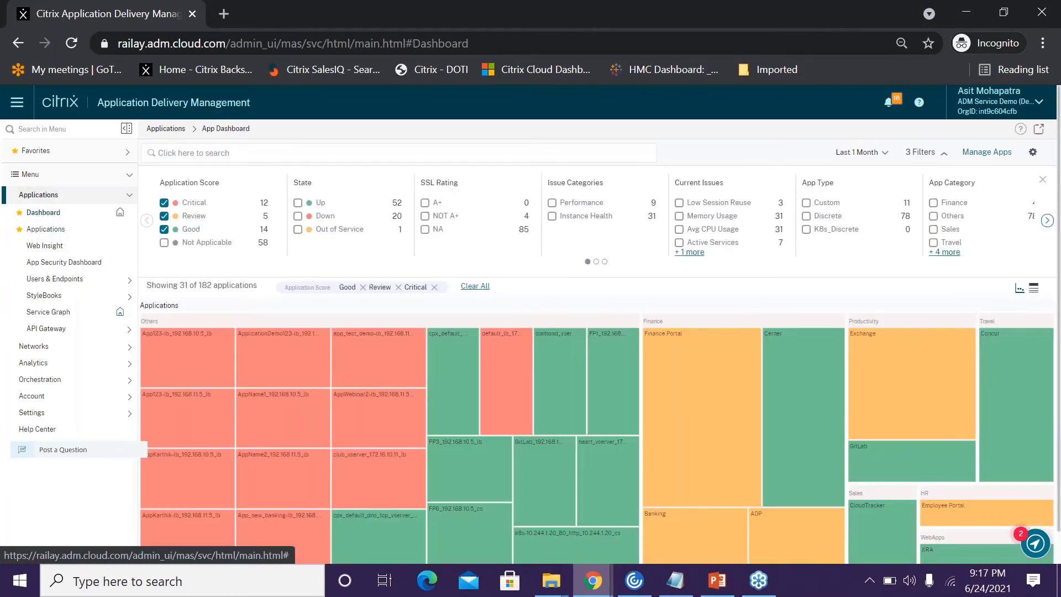
left_click(683, 393)
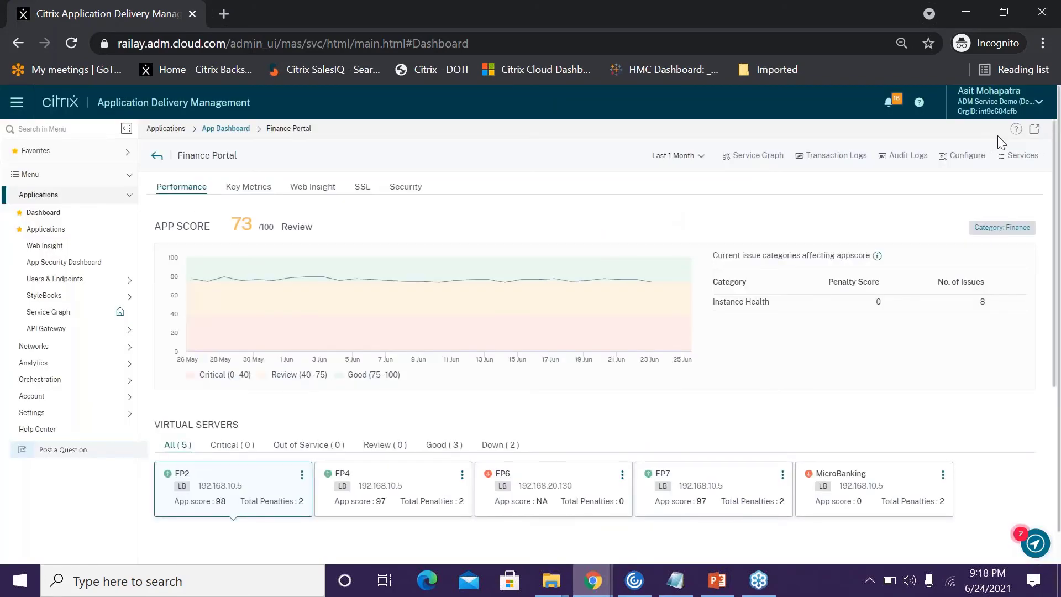
left_click(1014, 160)
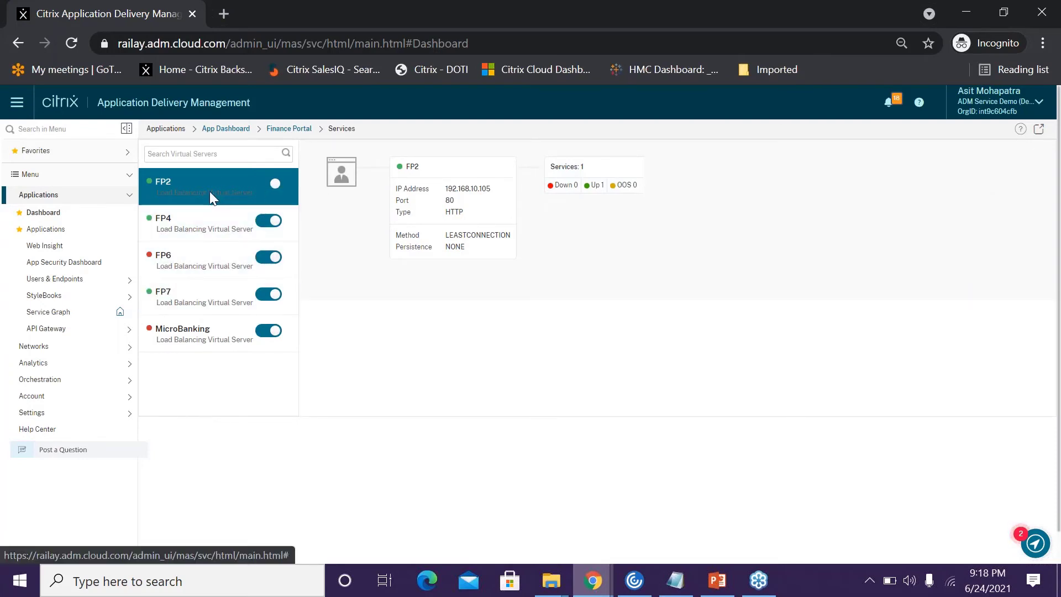
Step: Inspect the monitors bound to service nsbase_sv1 of virtual server FP2, including probe statistics and last response, and return to the services view
left_click(598, 186)
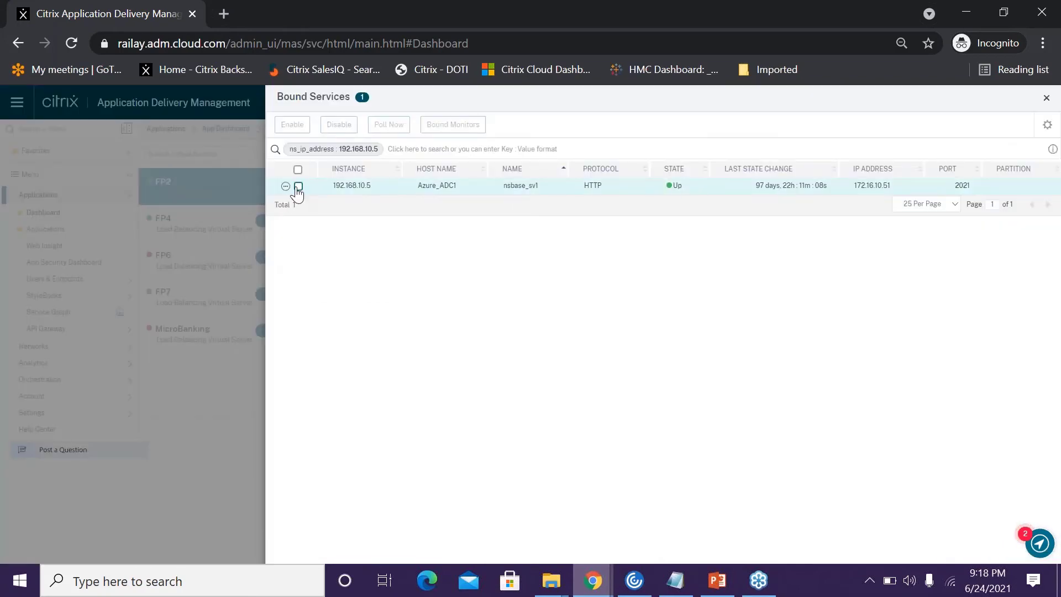
left_click(298, 186)
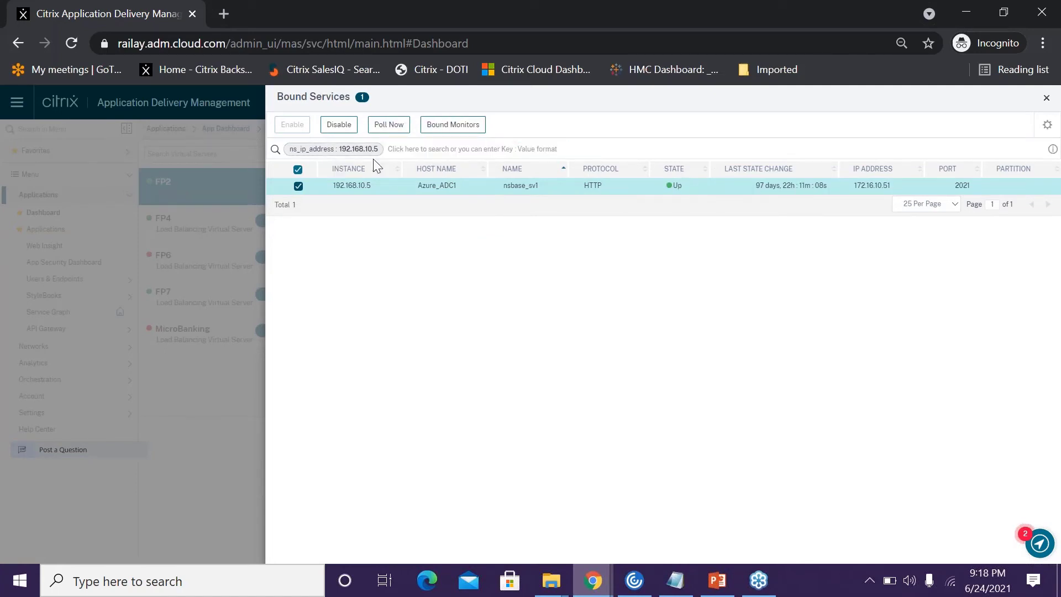
left_click(461, 128)
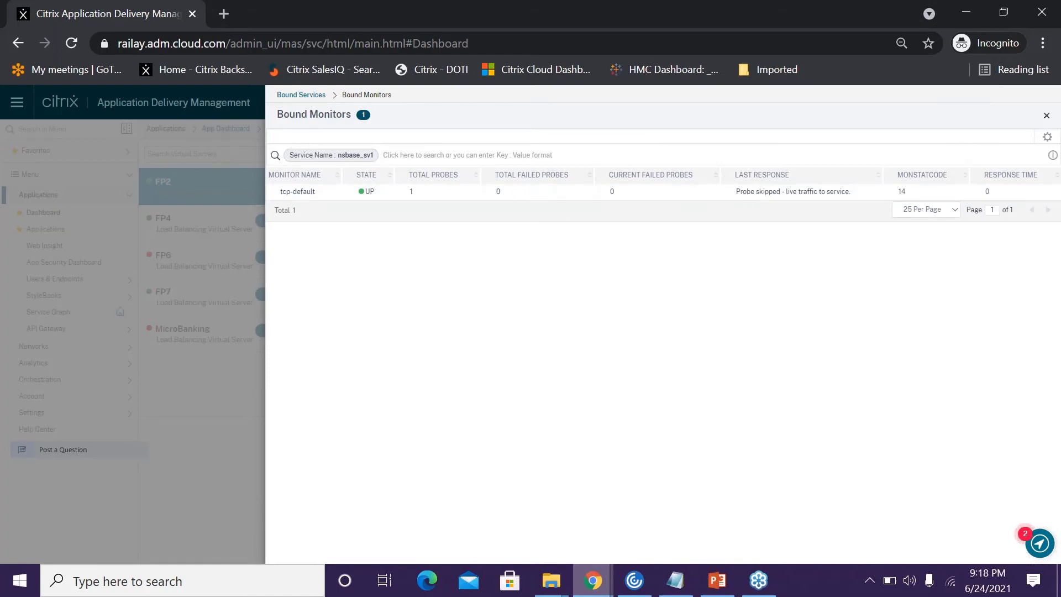
left_click(229, 185)
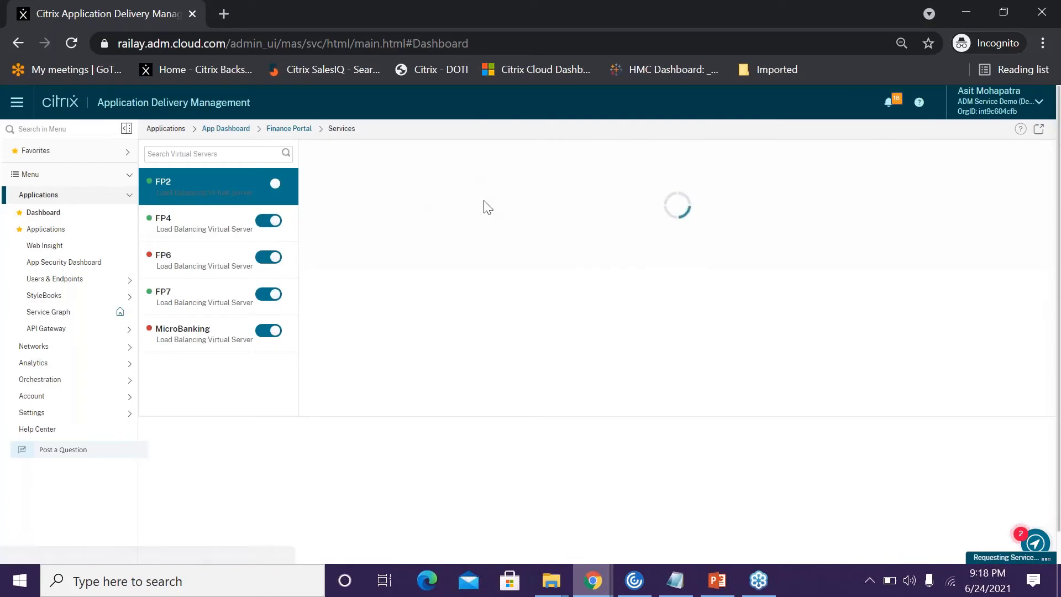
Step: Switch to PowerPoint and present the slides on evaluating 5xx errors from app servers, starting at slide 29
left_click(722, 584)
scroll(111, 433, "down", 2)
left_click(102, 419)
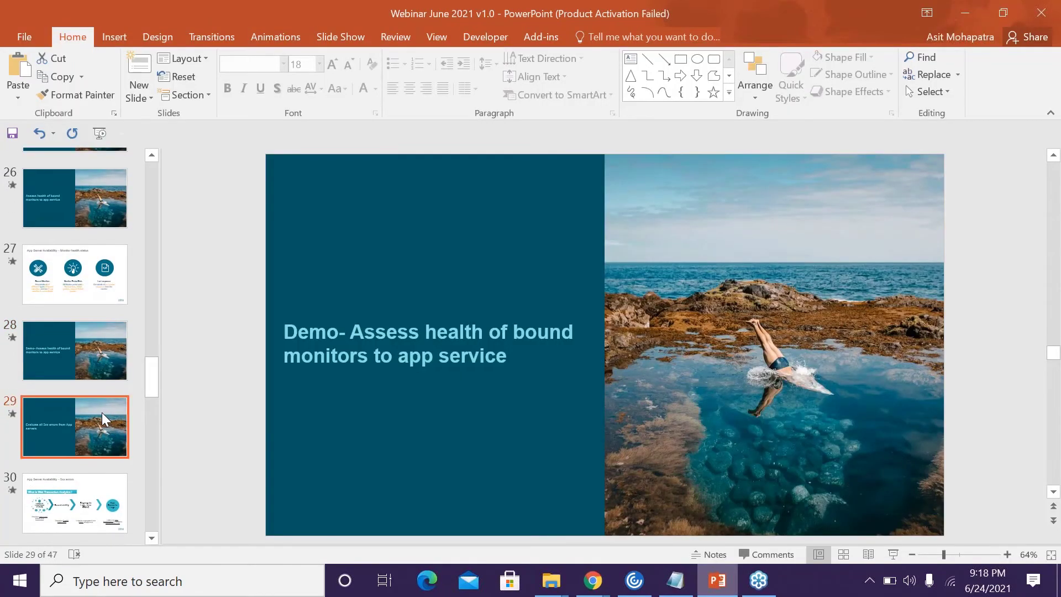
left_click(894, 555)
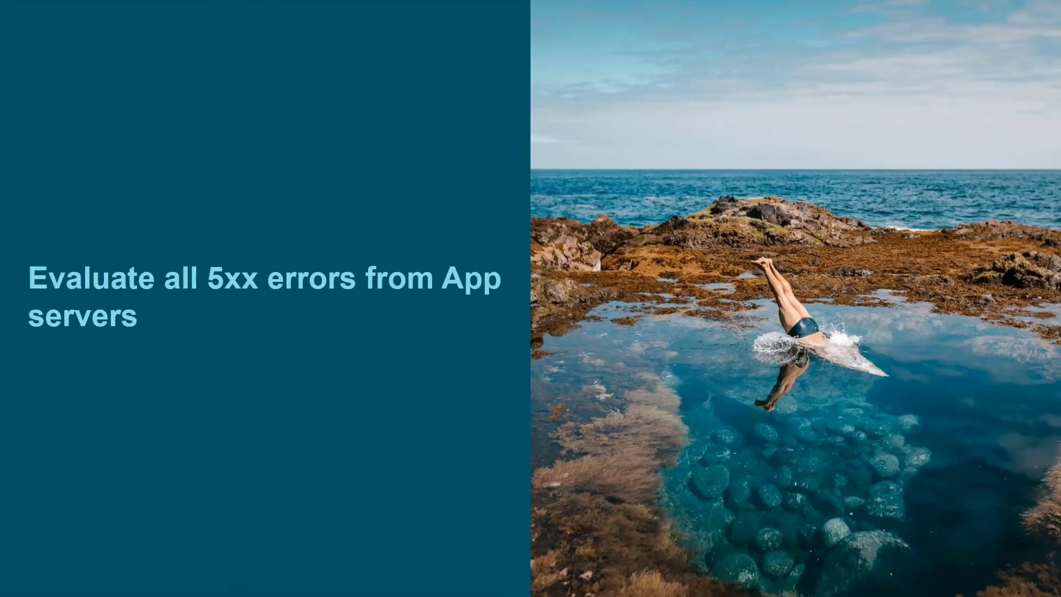
key("Right")
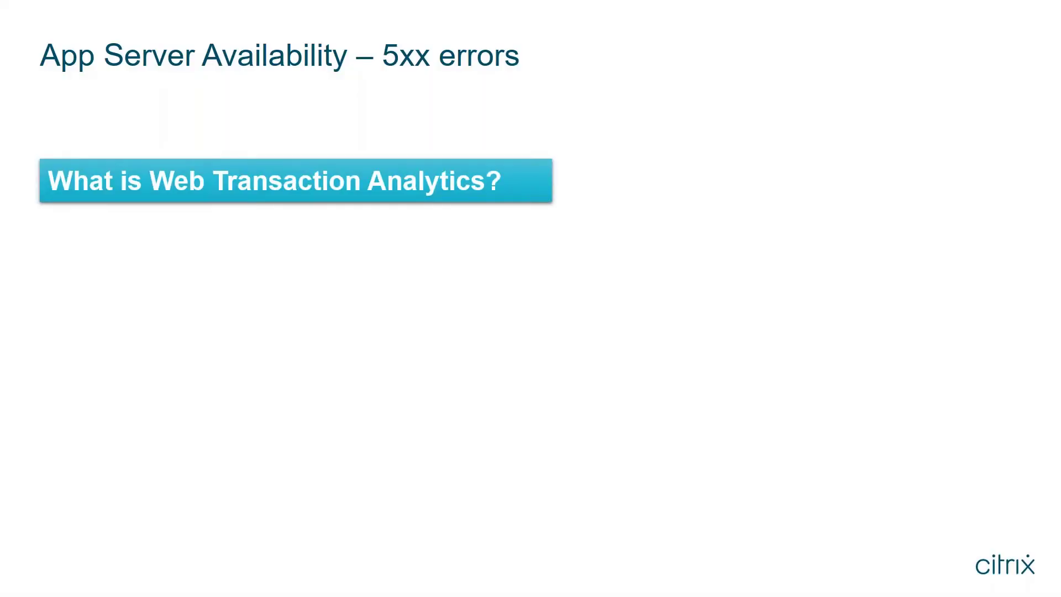
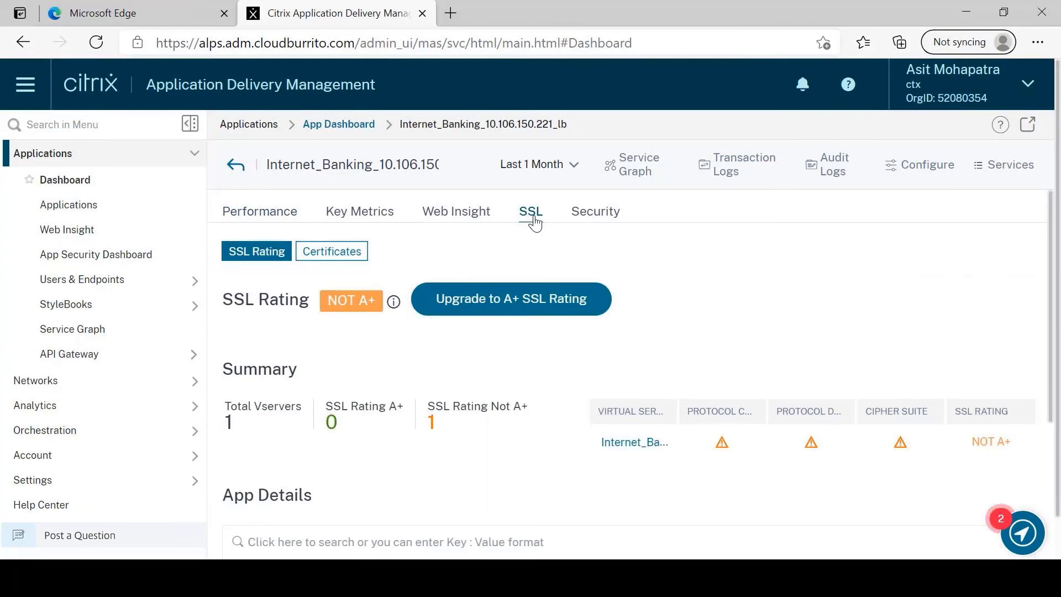
Step: Review the protocol, renegotiation, cipher and HSTS criteria for securing an A+ SSL profile on the Internet_Banking application, and close them
left_click(394, 302)
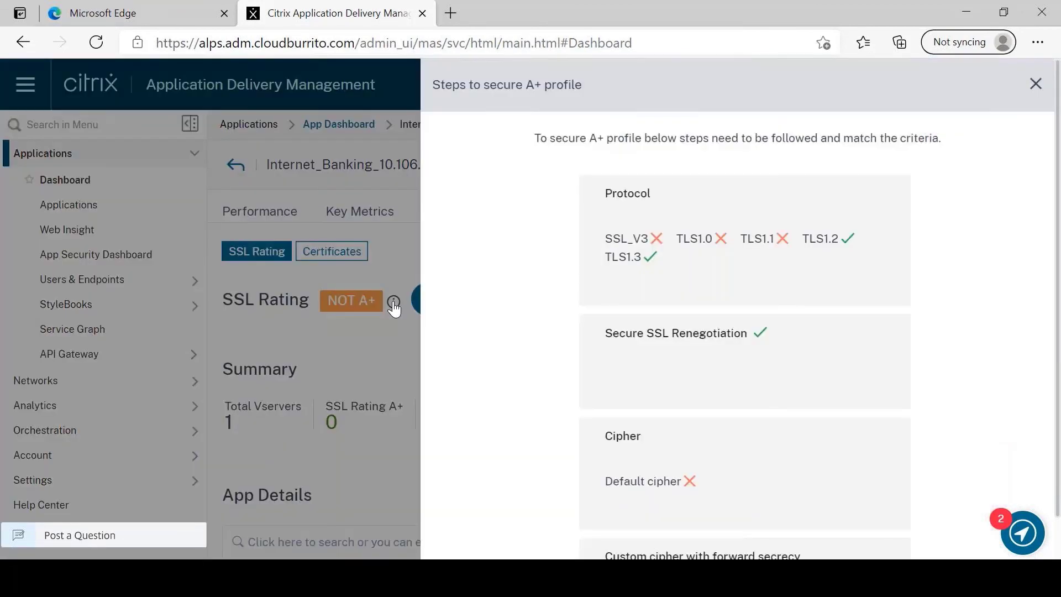
scroll(800, 279, "down", 4)
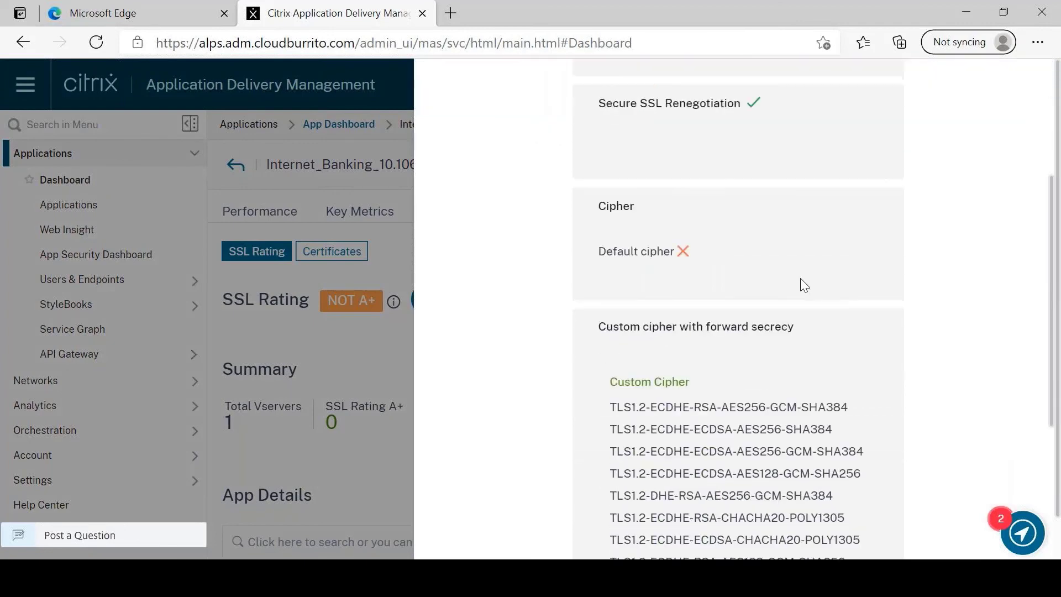
scroll(801, 279, "down", 2)
scroll(801, 279, "down", 3)
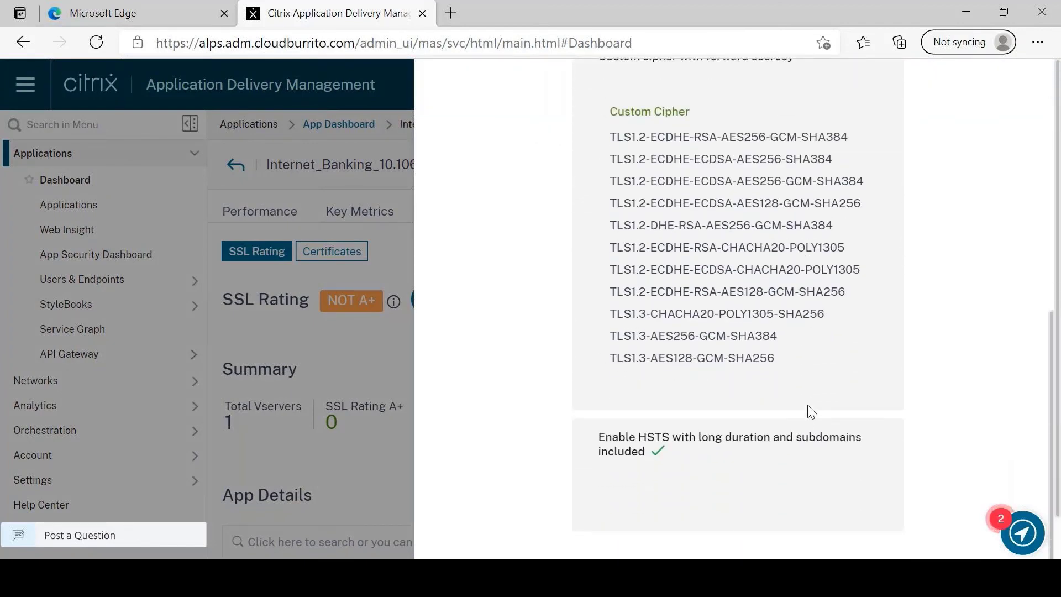
scroll(807, 403, "up", 2)
scroll(808, 403, "up", 5)
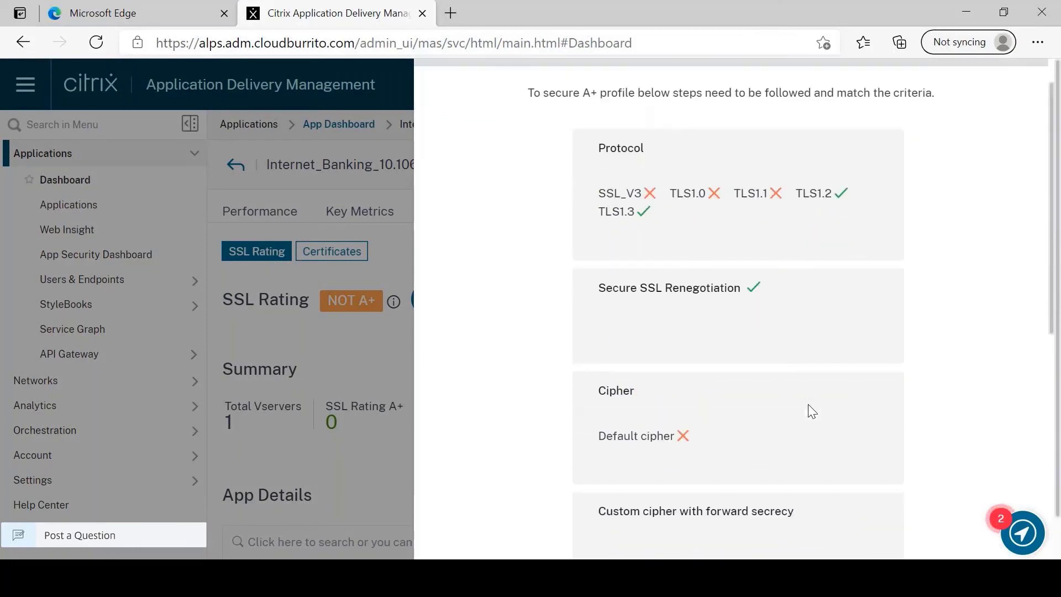
scroll(810, 409, "up", 1)
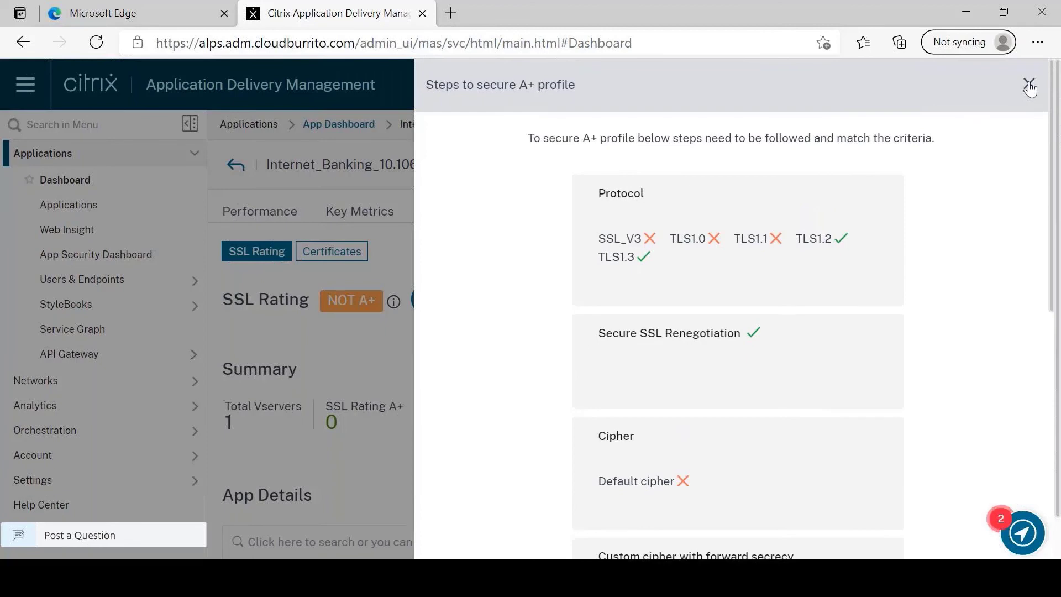
left_click(1029, 84)
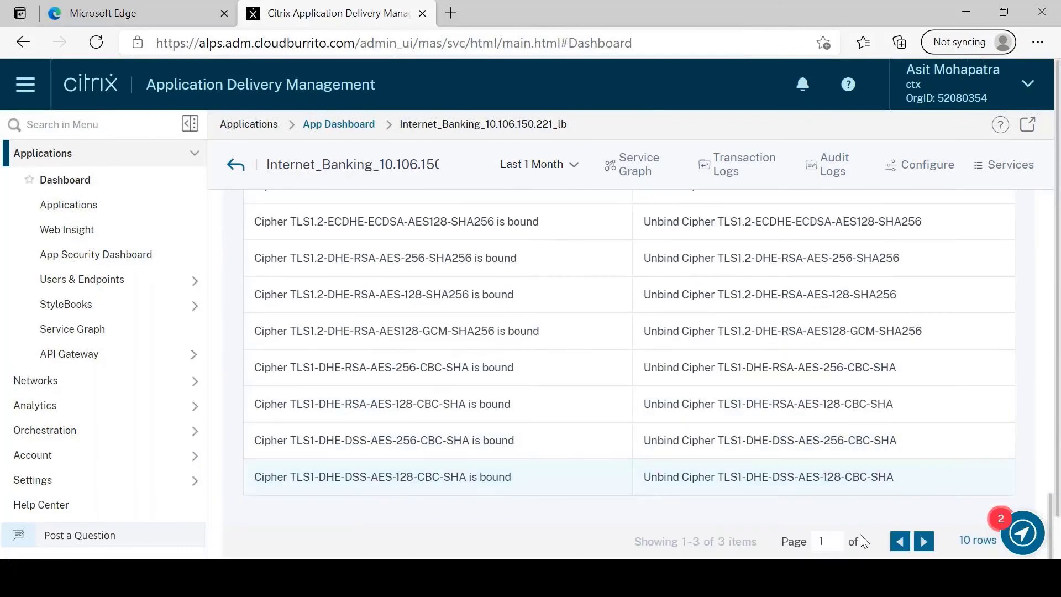
Step: Upgrade the Internet_Banking application to the A+ SSL rating, reviewing the detailed ADC commands before continuing
scroll(740, 436, "up", 10)
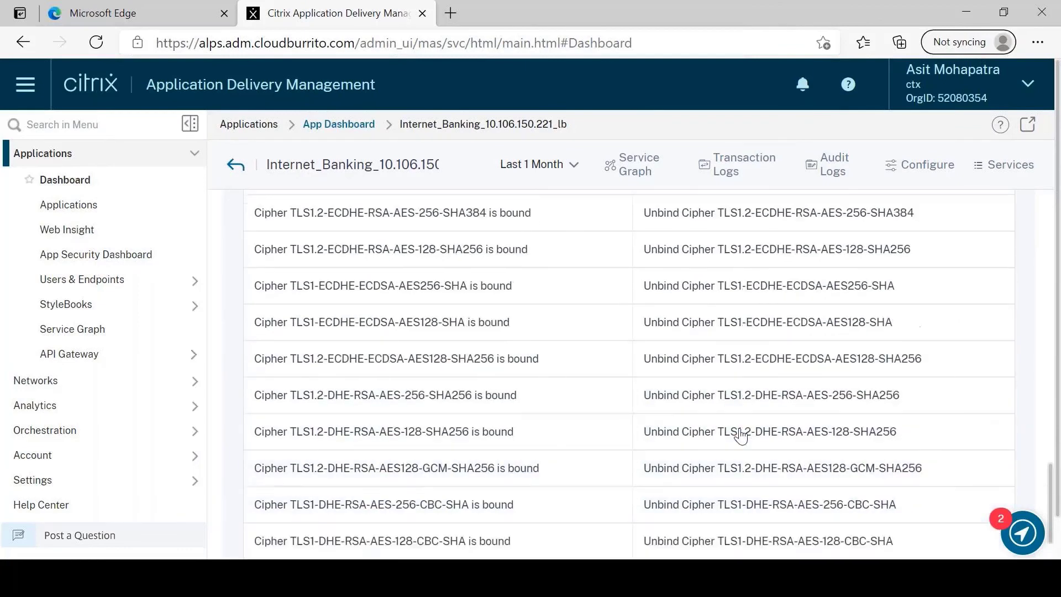
scroll(738, 436, "up", 15)
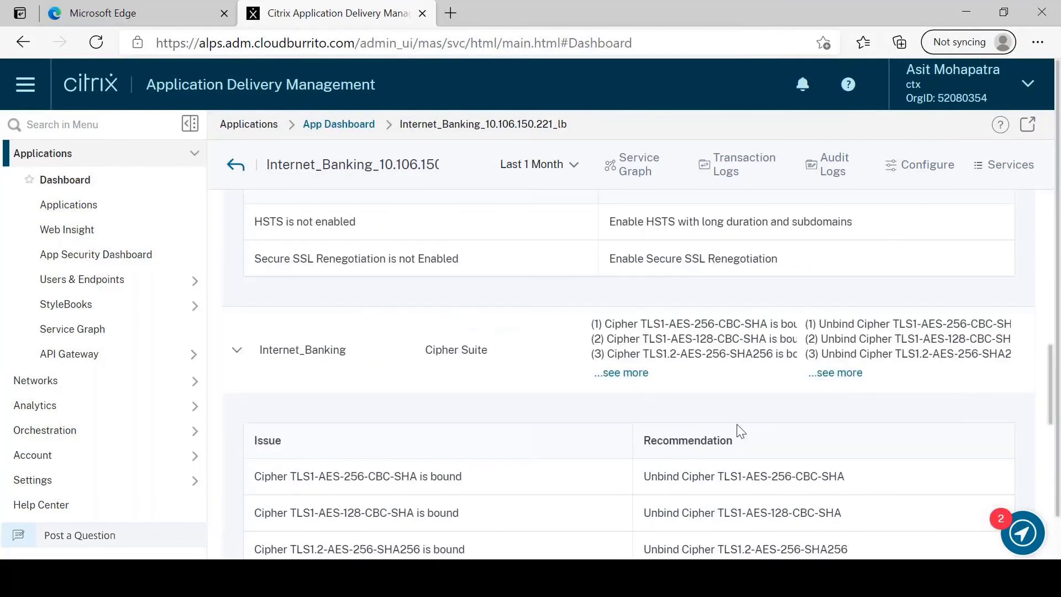
left_click(469, 308)
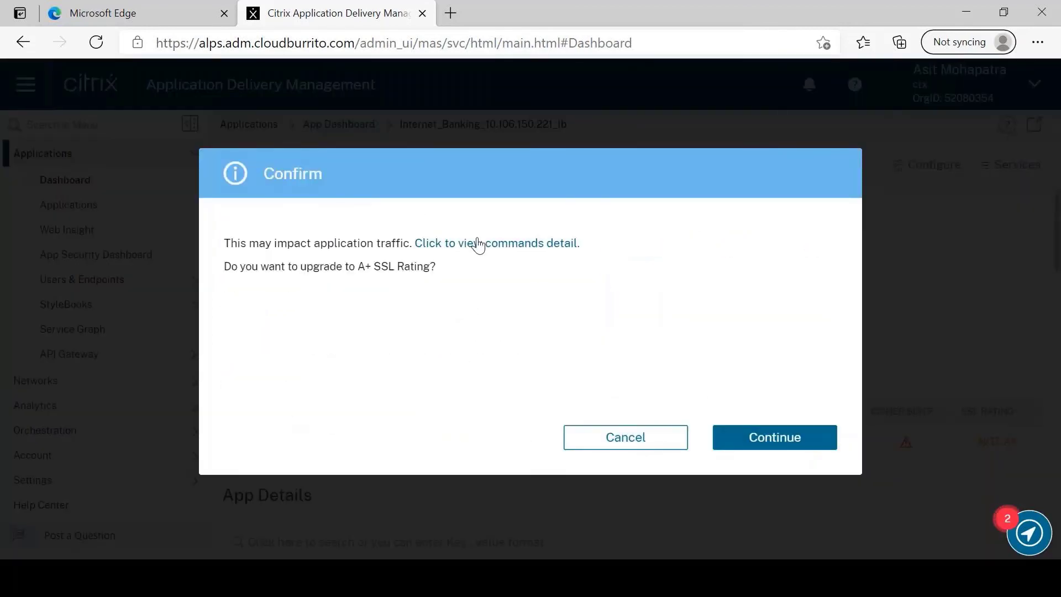
left_click(478, 245)
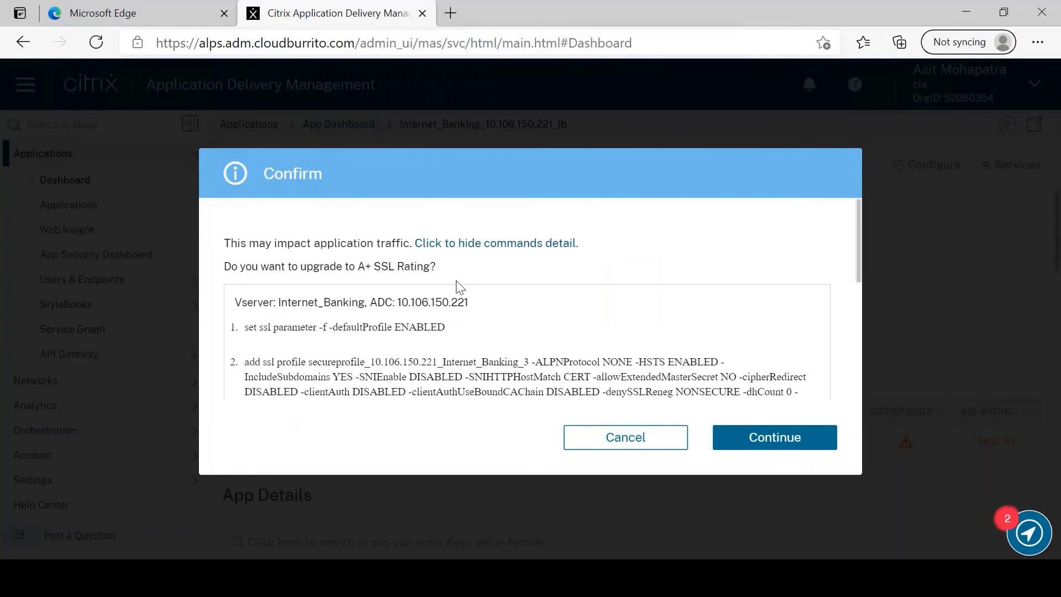
scroll(485, 346, "down", 1)
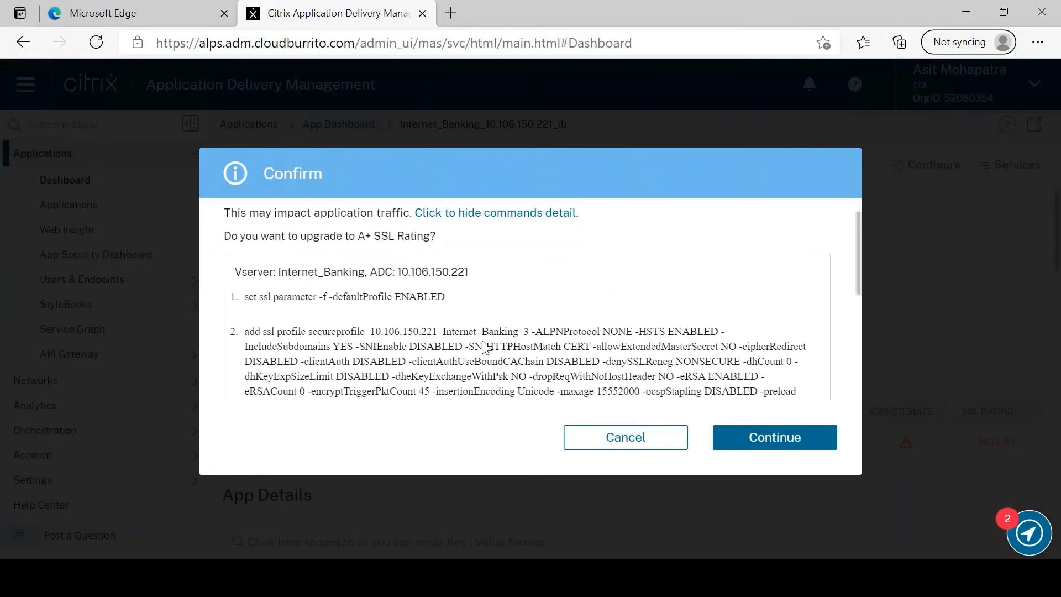
scroll(484, 350, "down", 3)
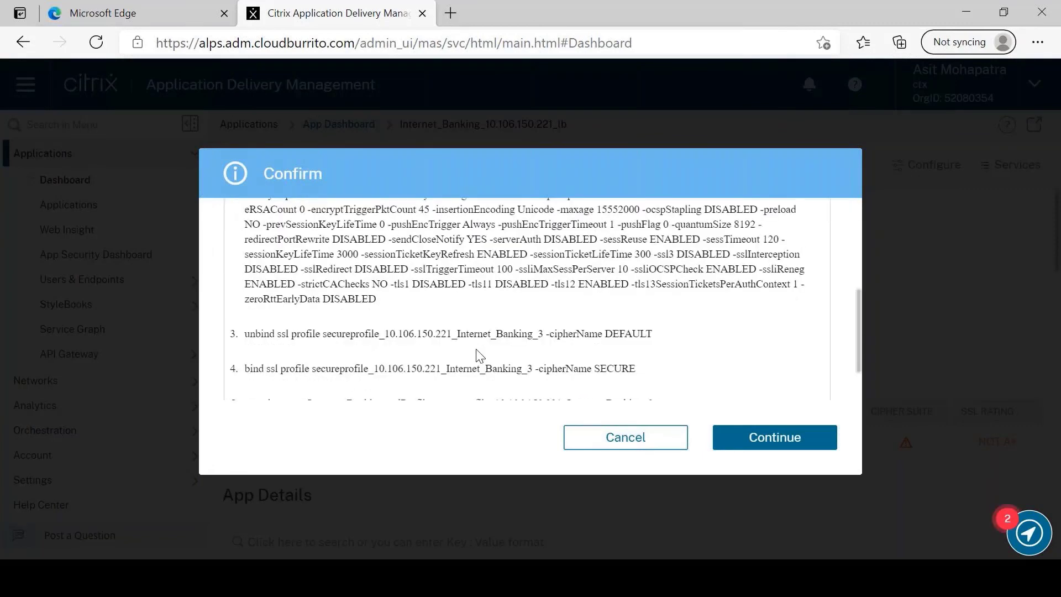
scroll(476, 349, "down", 3)
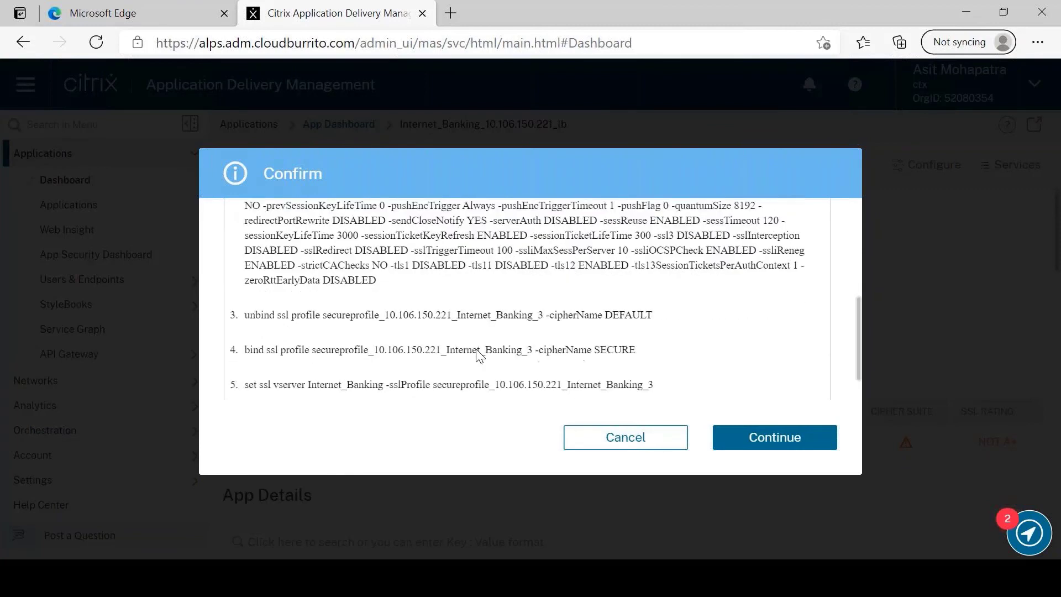
scroll(477, 354, "up", 1)
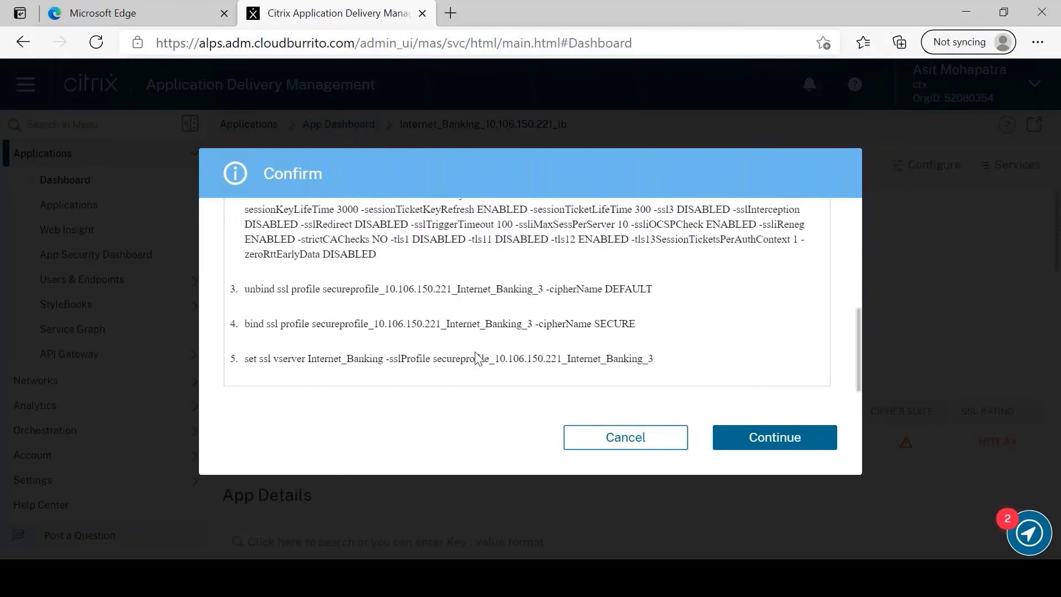
scroll(476, 357, "up", 2)
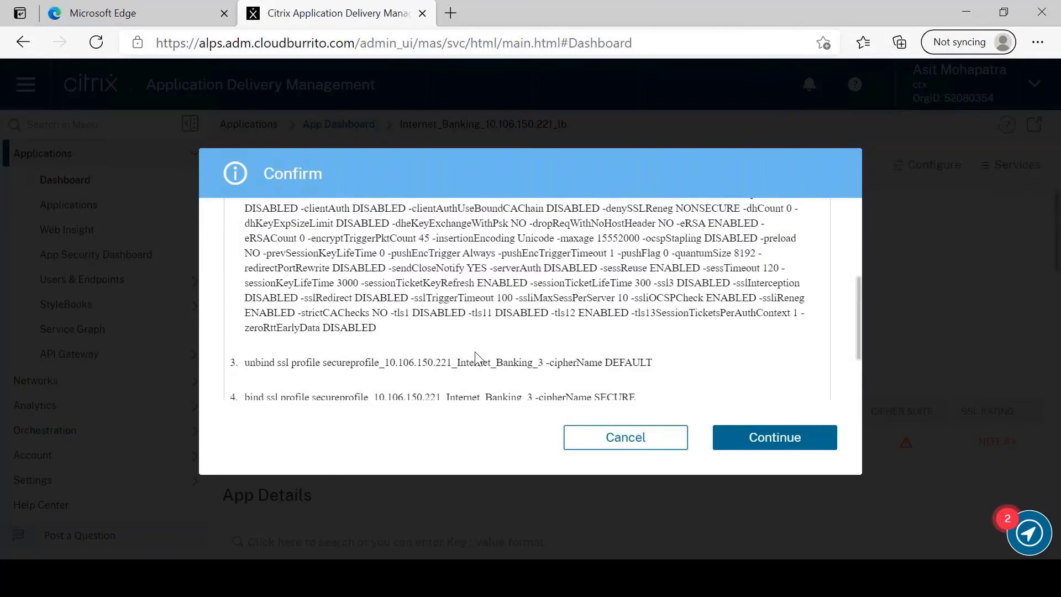
scroll(476, 351, "up", 2)
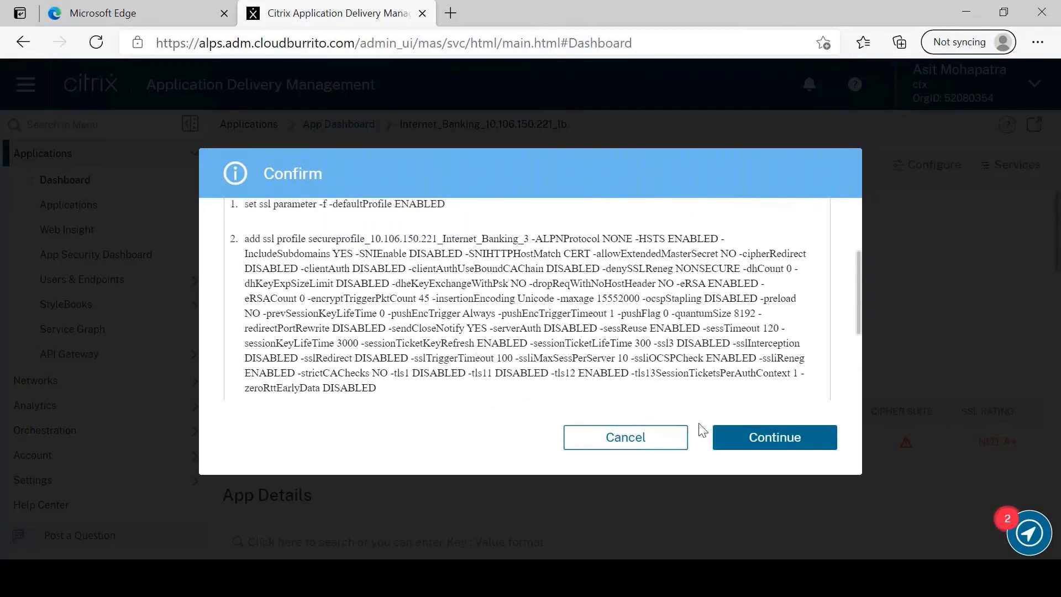
left_click(726, 442)
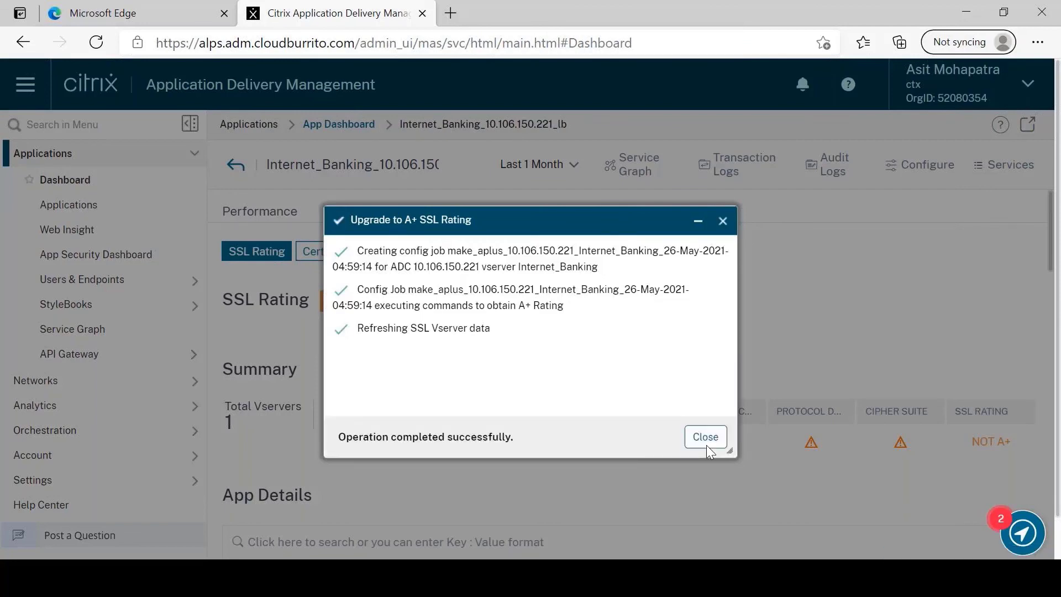
left_click(706, 438)
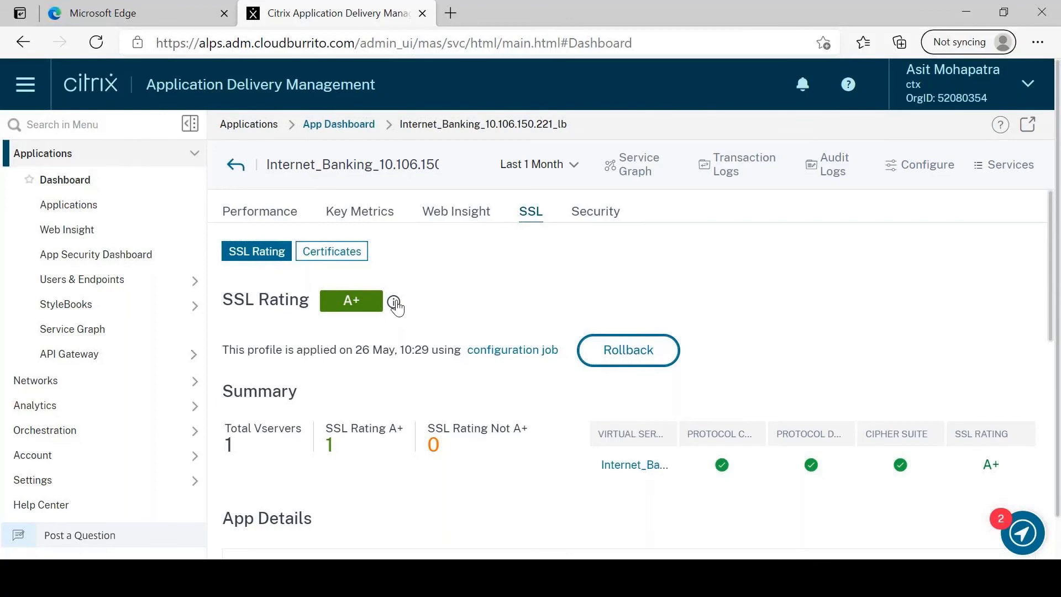
Step: Review the criteria for an A+ profile and inspect the upgrade configuration job's execution details and command log for its ADC instance
left_click(394, 302)
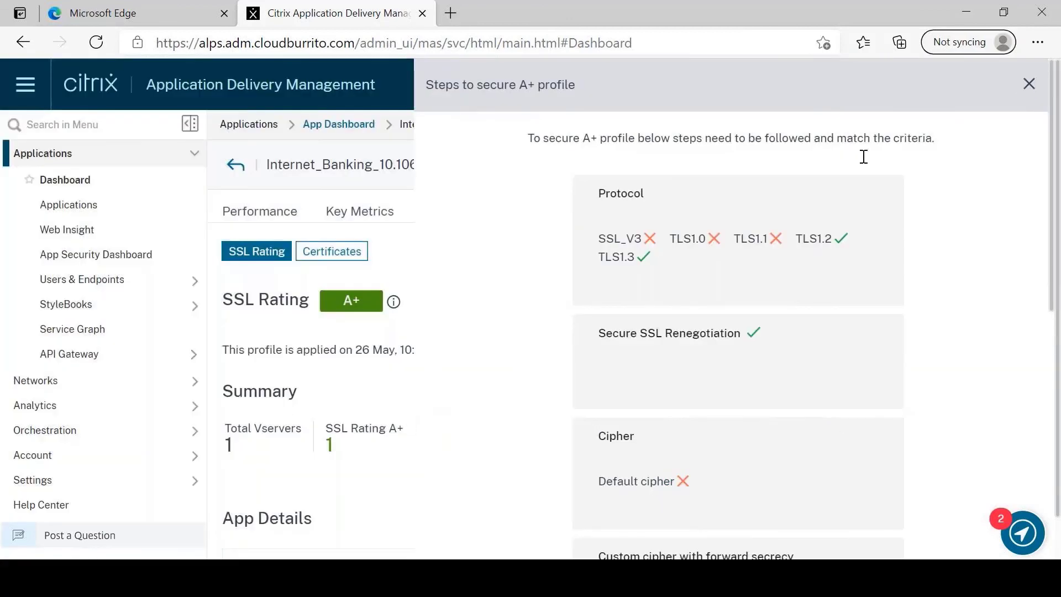
key("Escape")
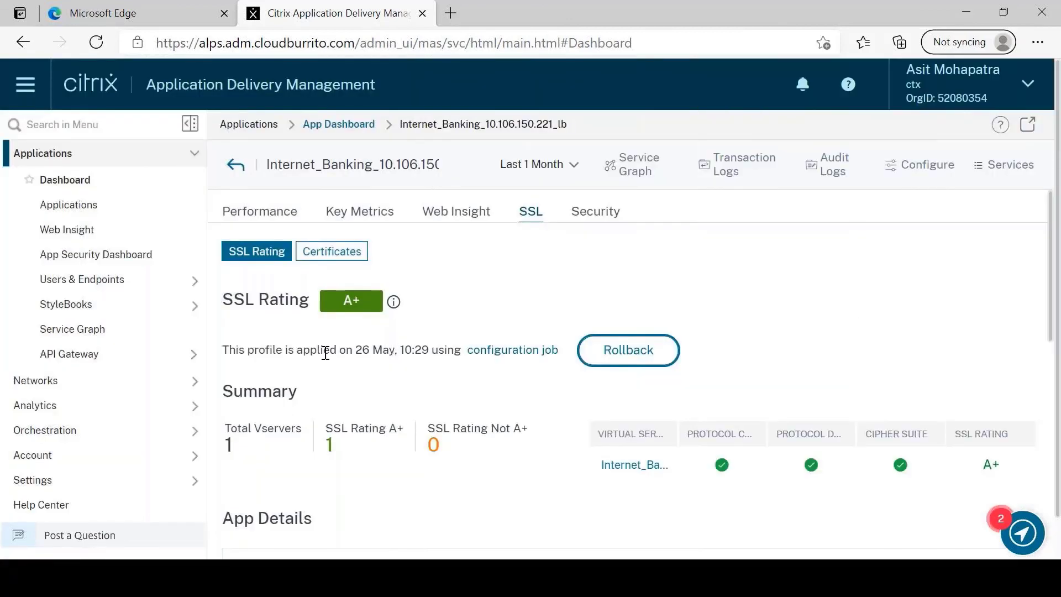
left_click(495, 354)
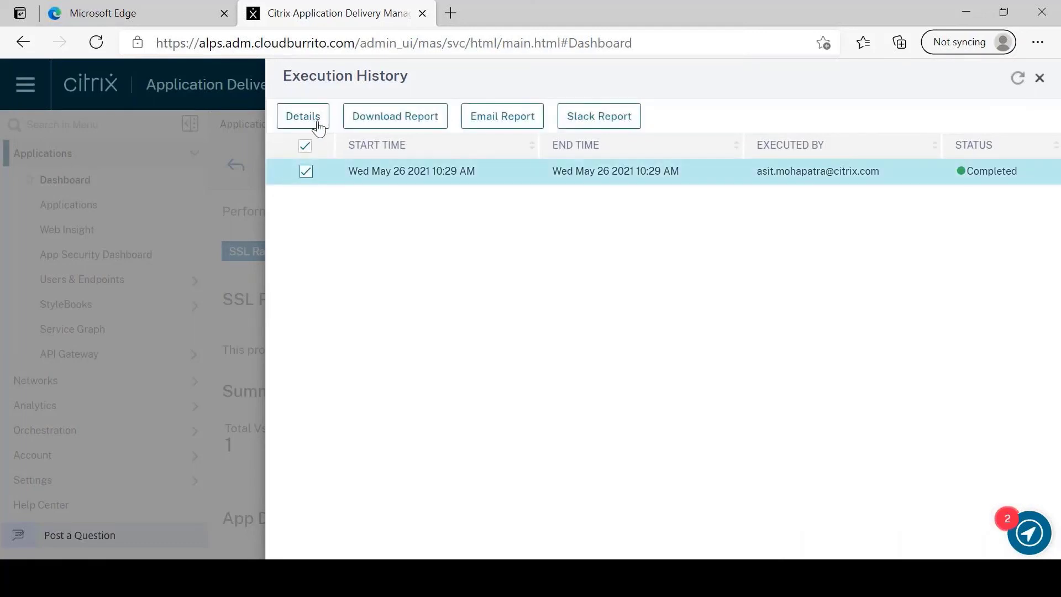
left_click(314, 121)
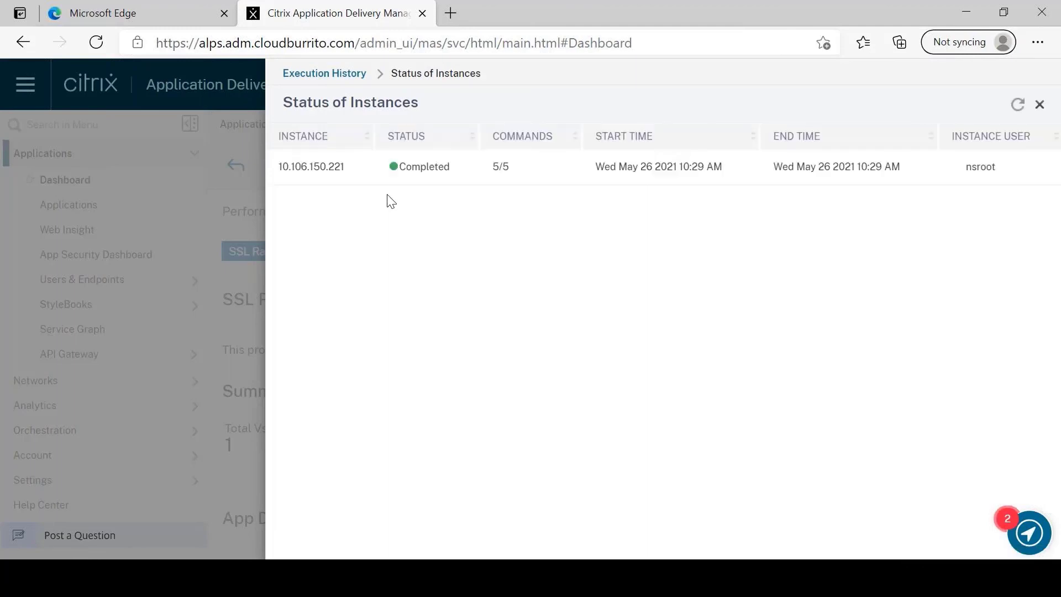
left_click(1042, 167)
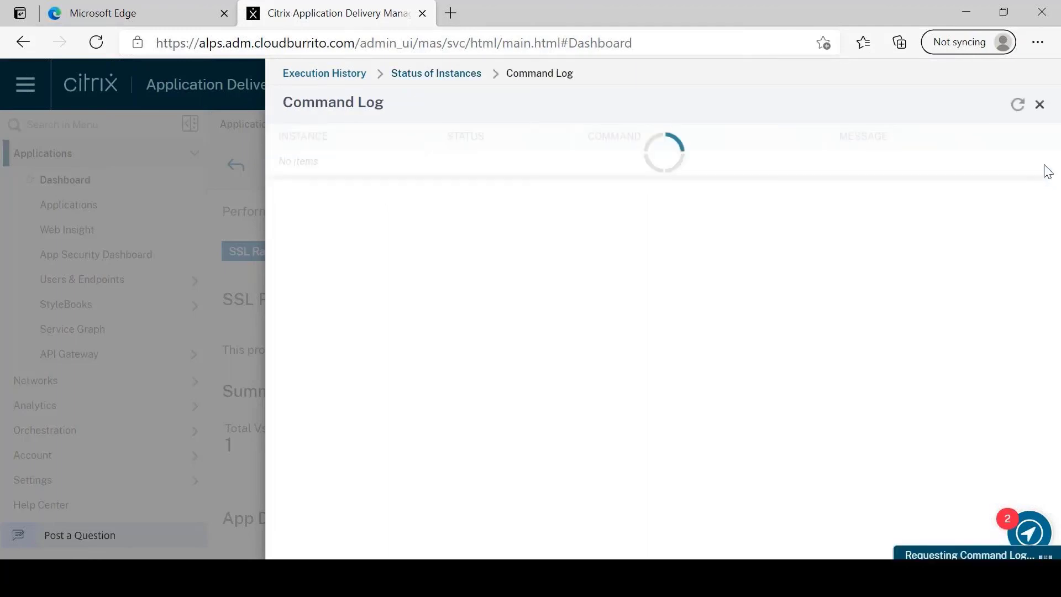
scroll(818, 382, "down", 1)
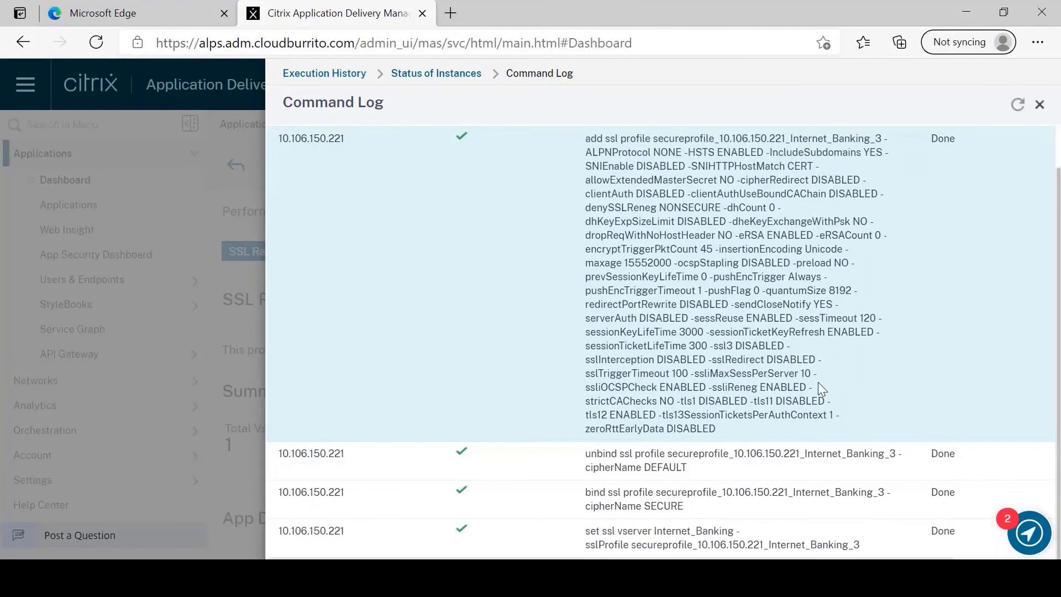
scroll(818, 383, "up", 2)
left_click(1039, 106)
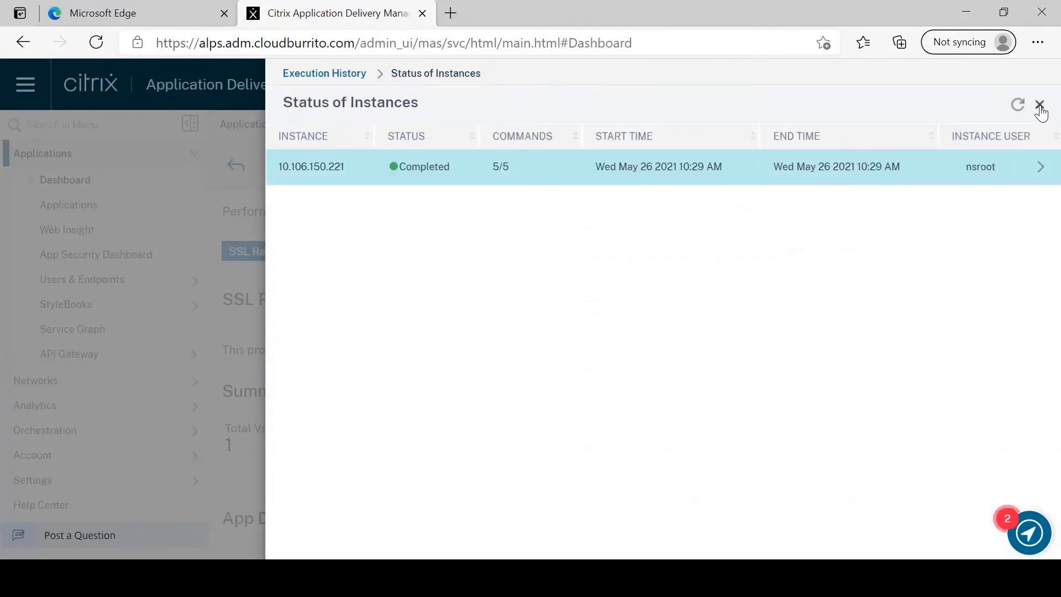
left_click(1040, 106)
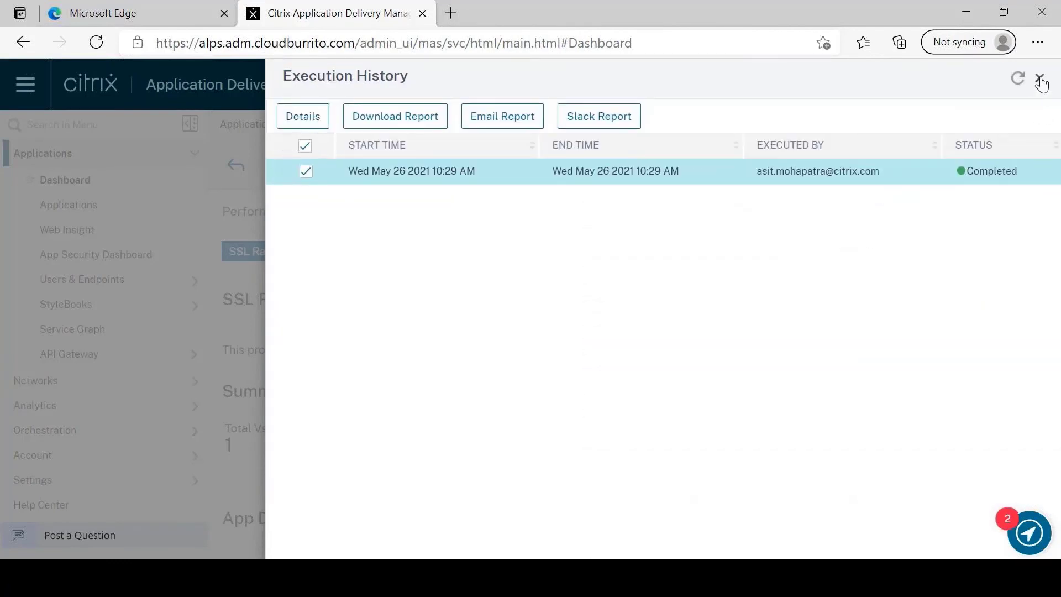
left_click(1042, 83)
Step: Examine the SSL rating summary and the issue categories and recommendations in the app details of Internet_Banking
scroll(756, 418, "down", 1)
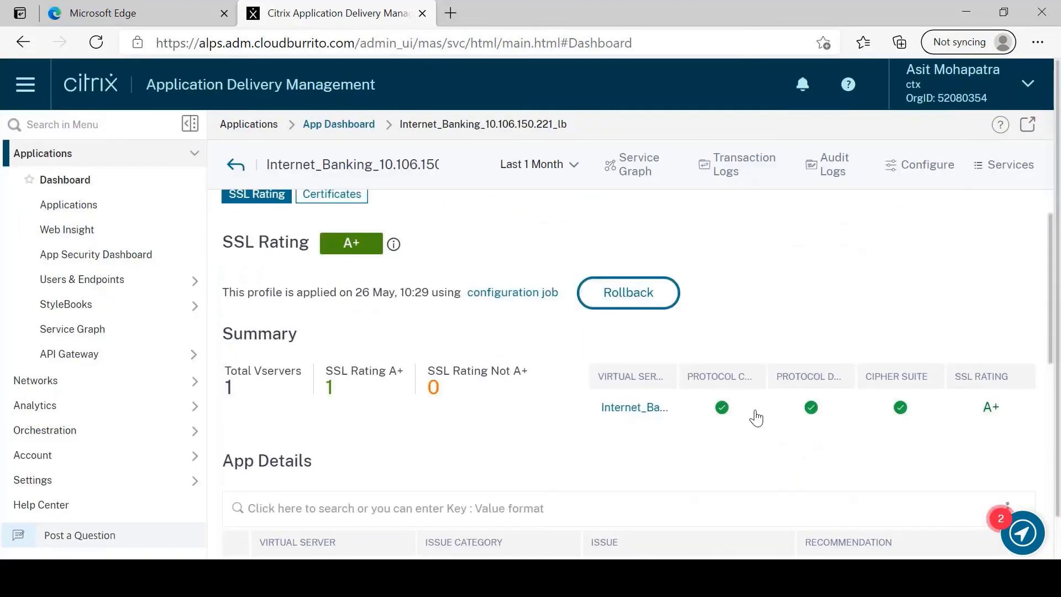
scroll(447, 398, "down", 2)
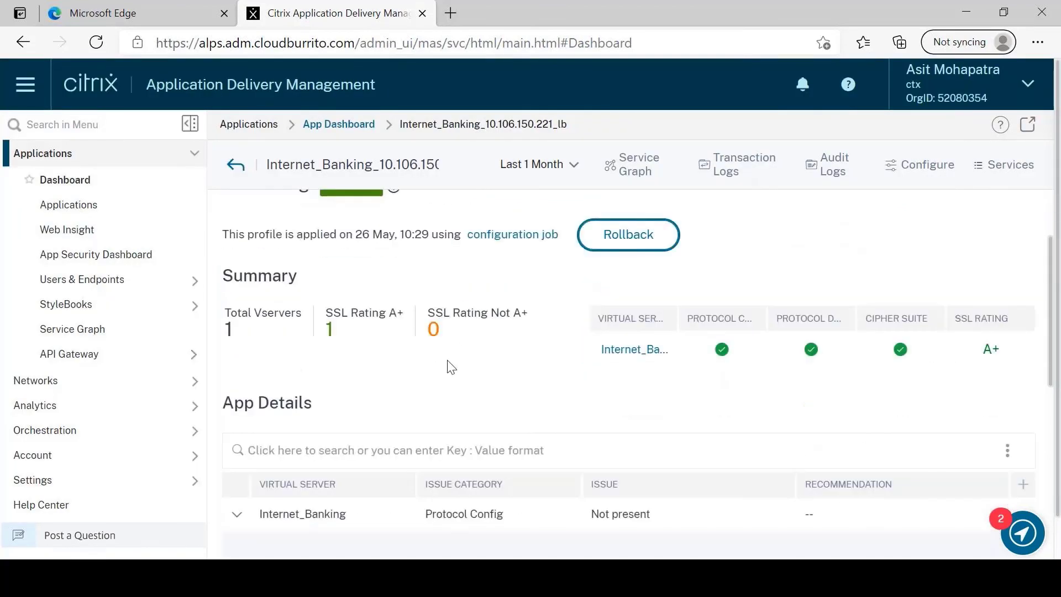
scroll(446, 362, "down", 1)
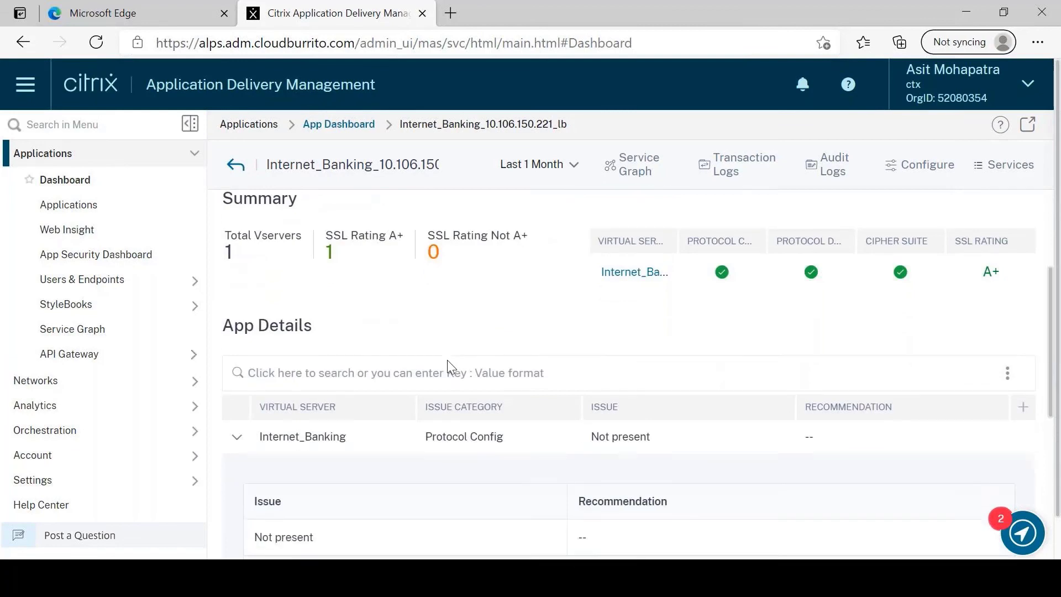
scroll(661, 443, "down", 1)
scroll(661, 444, "down", 5)
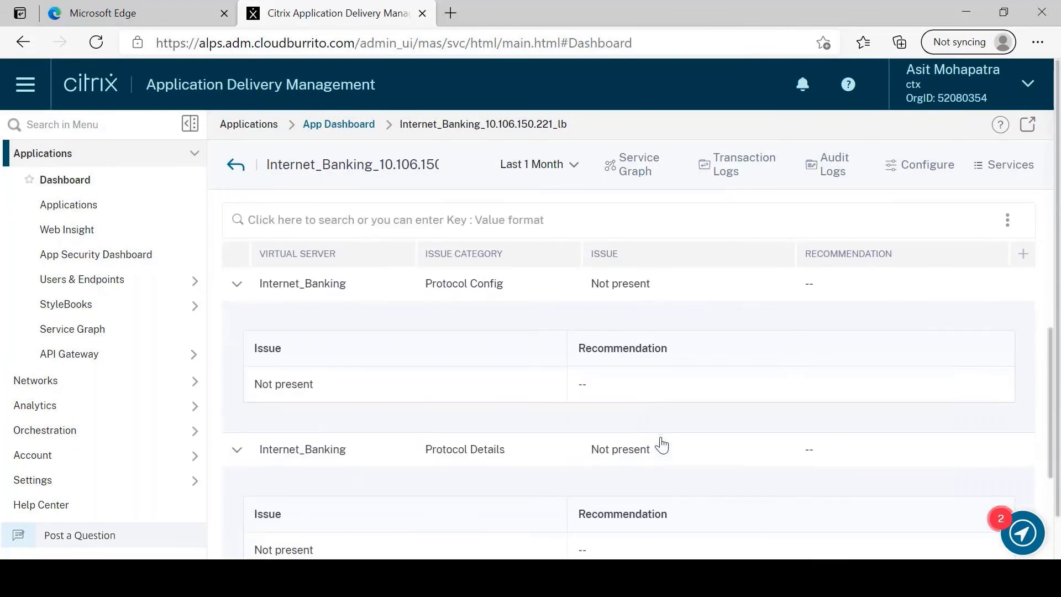
scroll(661, 444, "up", 9)
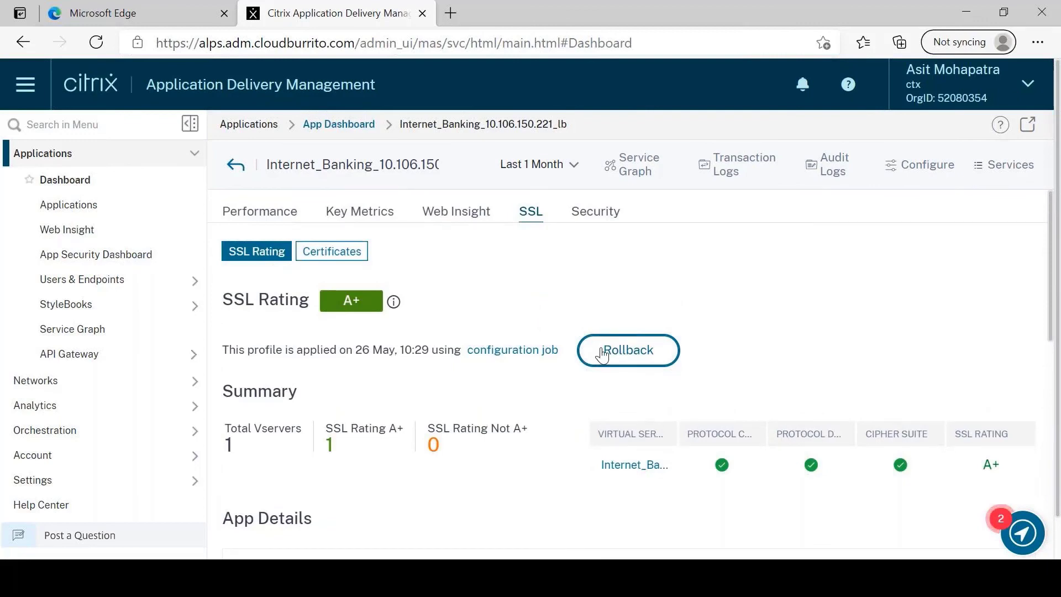
Step: Roll back the A+ SSL profile changes on the Internet_Banking application and return to its SSL rating page
left_click(602, 356)
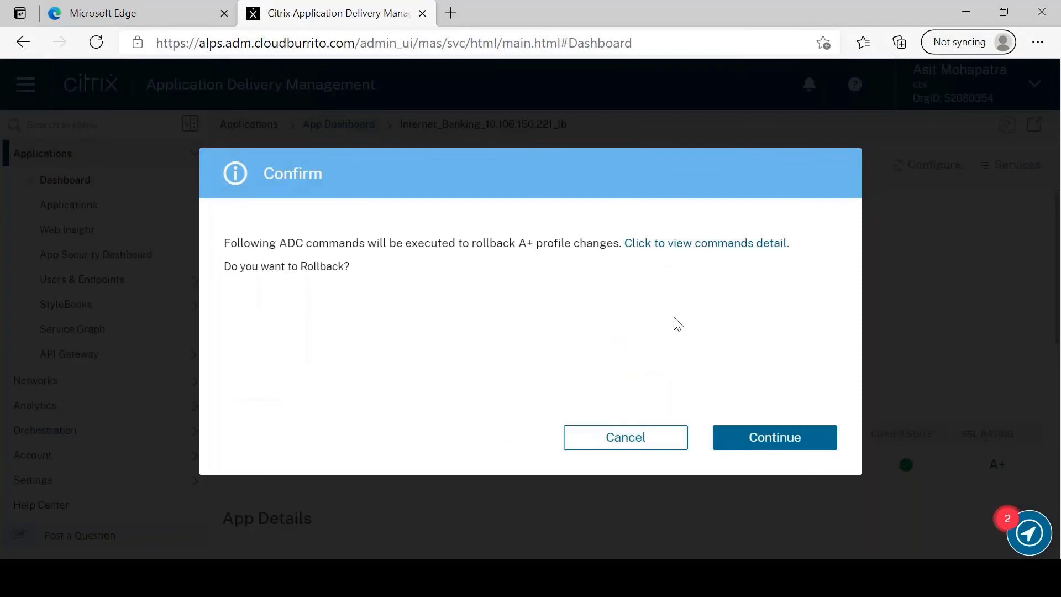
left_click(746, 439)
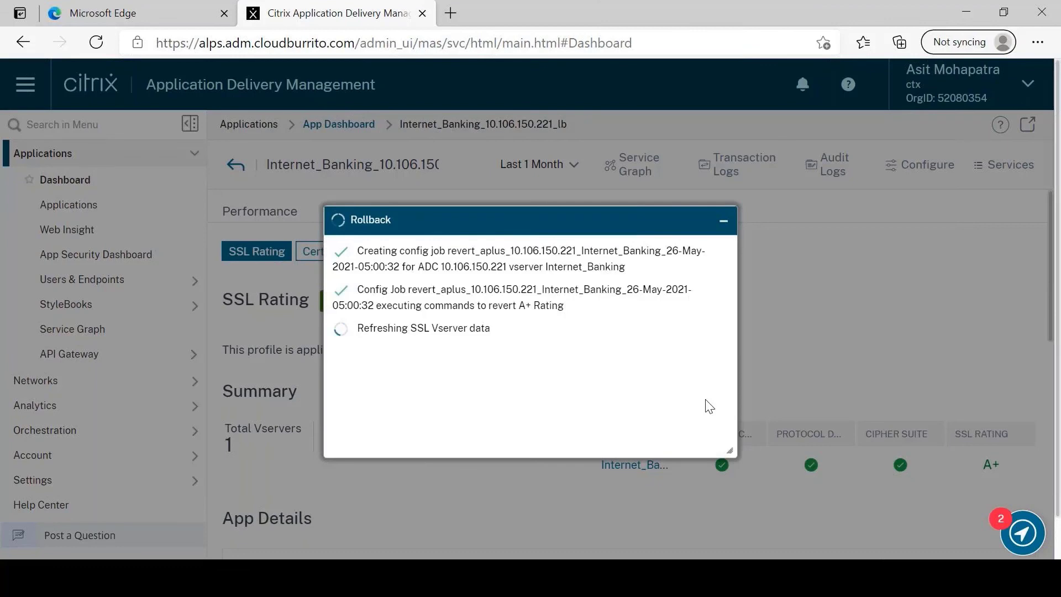
left_click(722, 430)
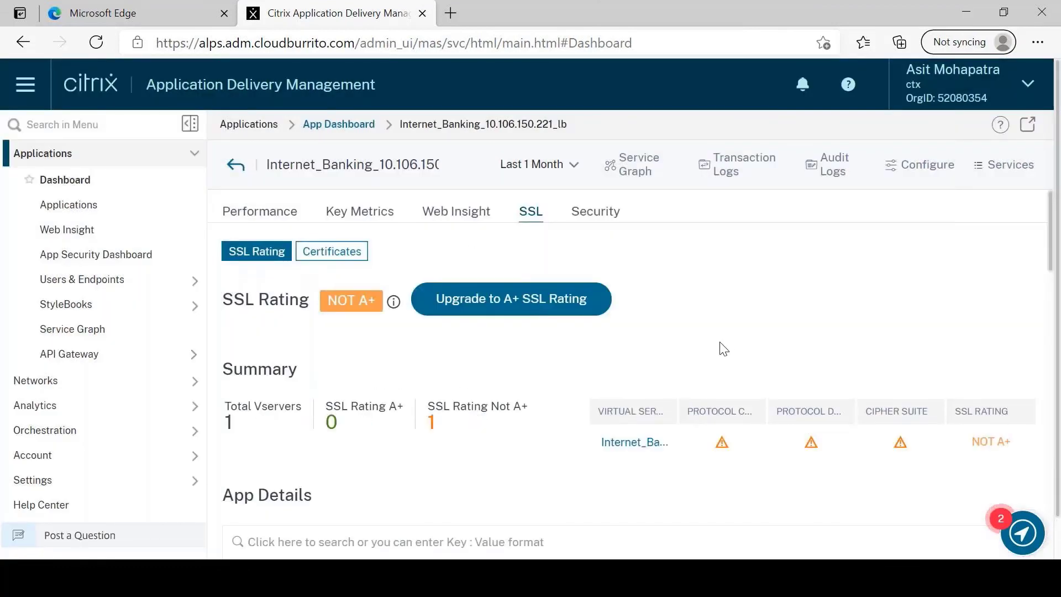
scroll(801, 343, "down", 1)
scroll(800, 343, "up", 1)
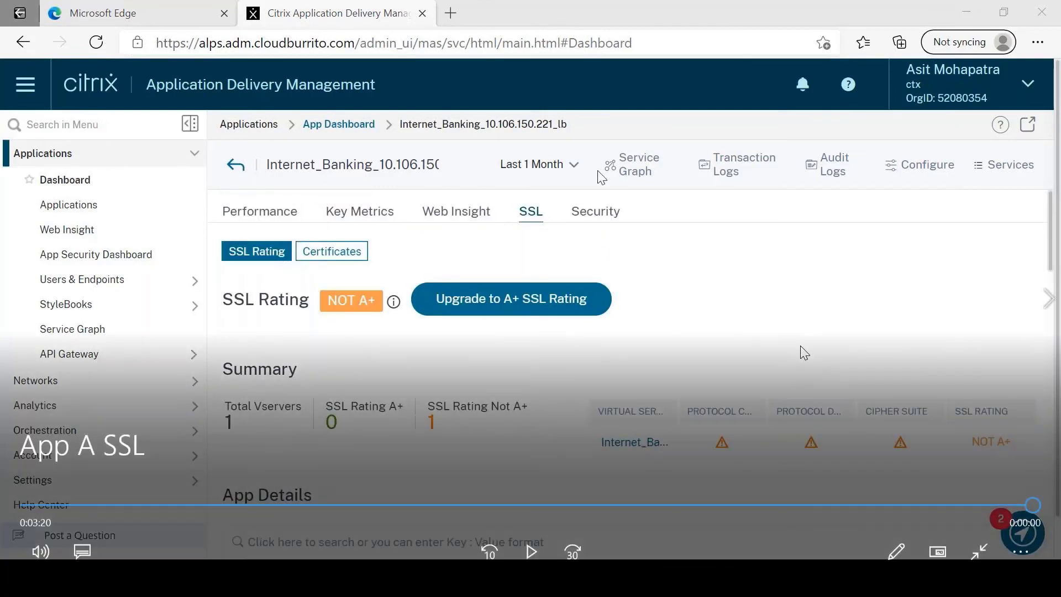
Step: Close the App A SSL video, switch to the Webinar June 2021 v1.0 presentation in PowerPoint and browse the slides following slide 40
left_click(1046, 7)
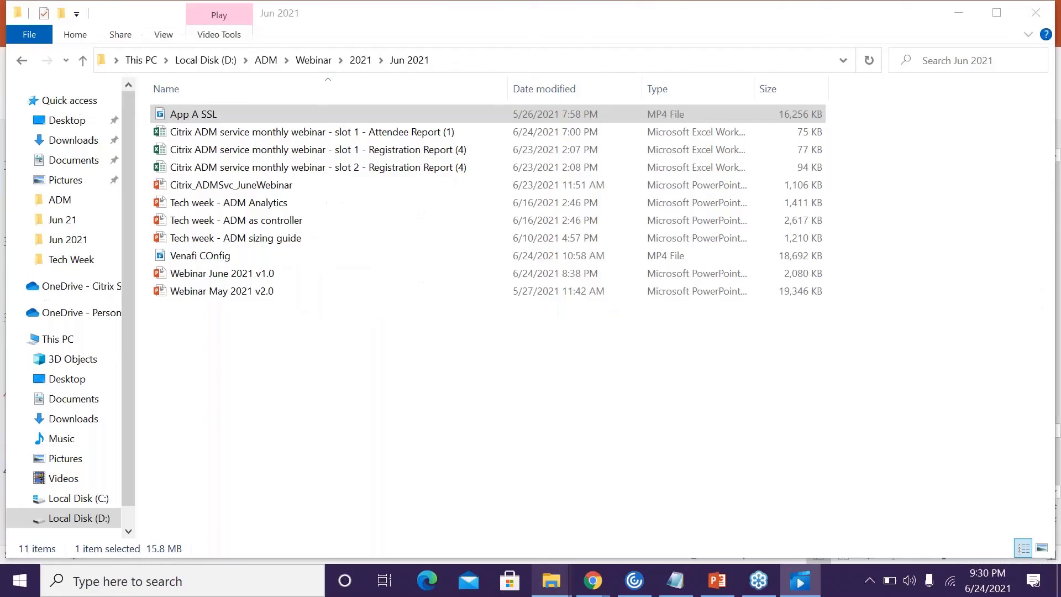
mouse_move(757, 580)
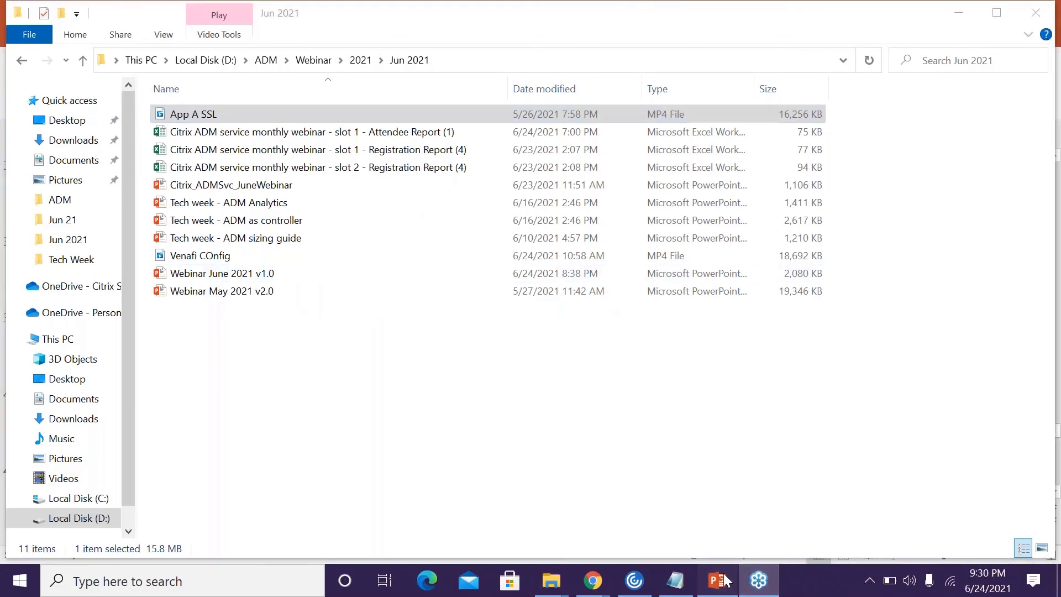
left_click(717, 580)
scroll(77, 476, "down", 4)
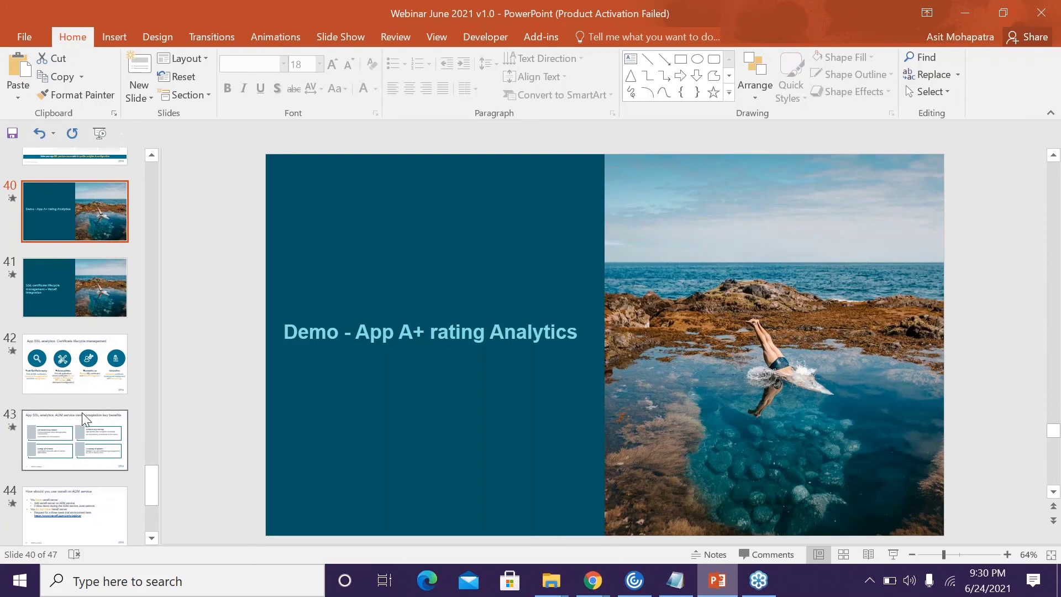
scroll(82, 412, "down", 2)
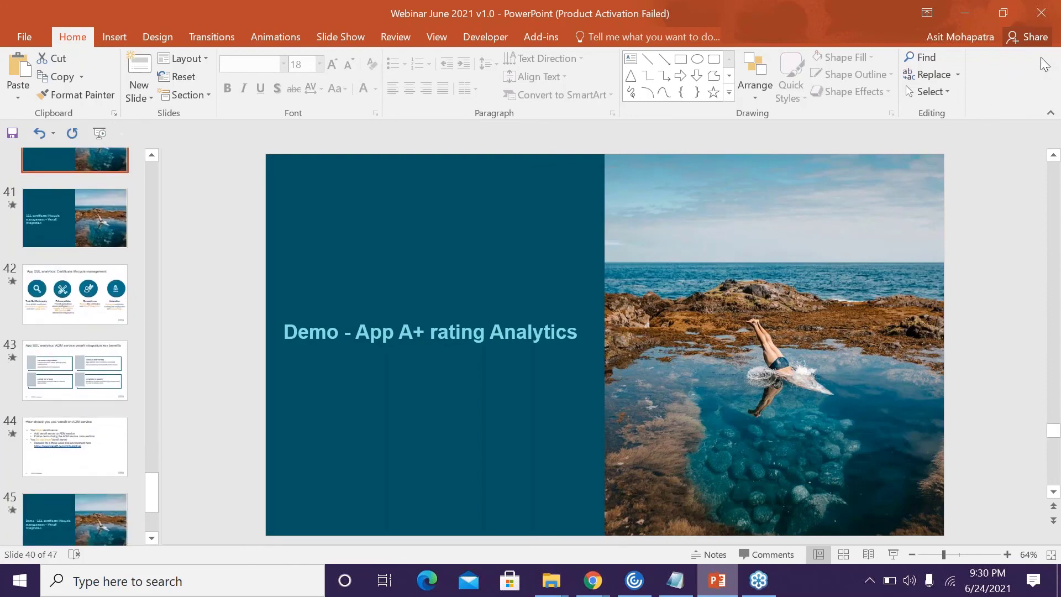